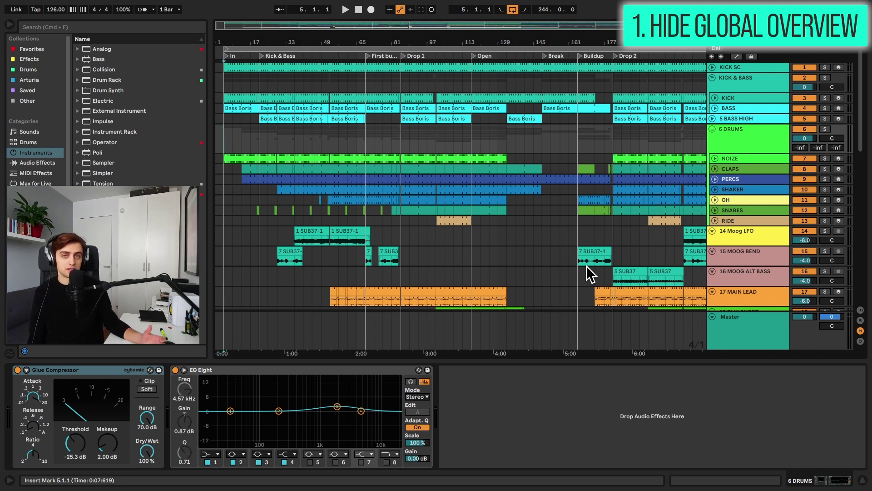
Step: Enlarge the song Overview into a tall panel and zoom the arrangement to bars 49–121
drag(331, 29, 312, 140)
drag(527, 56, 569, 150)
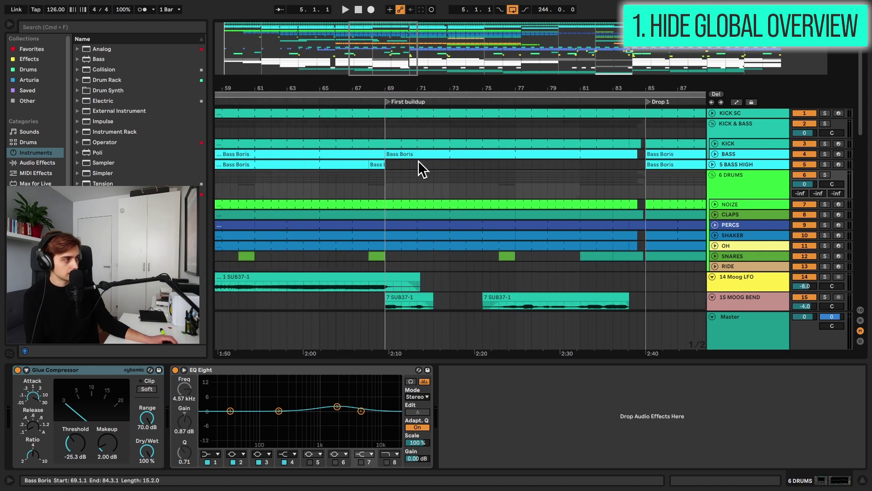
scroll(409, 191, down, 2)
scroll(422, 159, up, 2)
drag(443, 76, 443, 55)
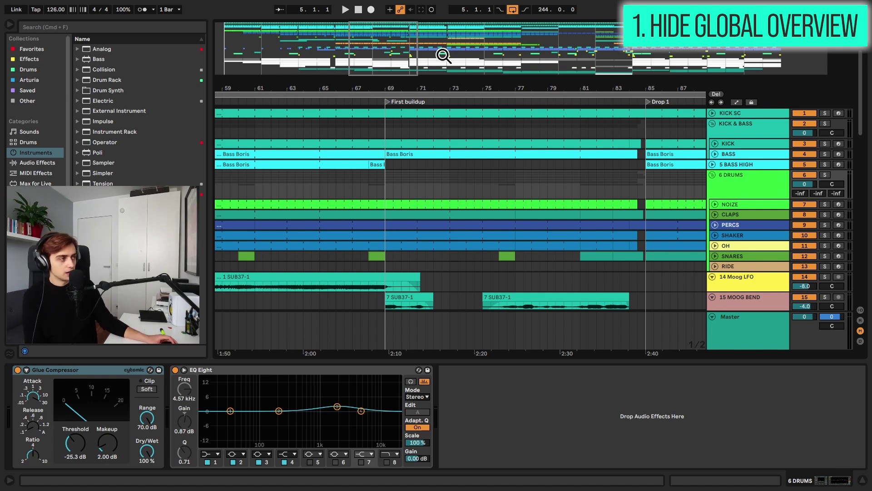
mouse_move(130, 6)
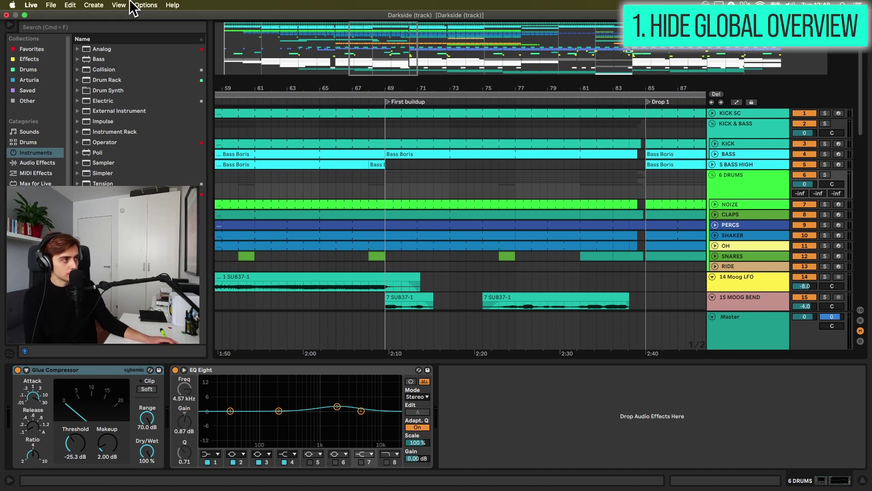
click(118, 5)
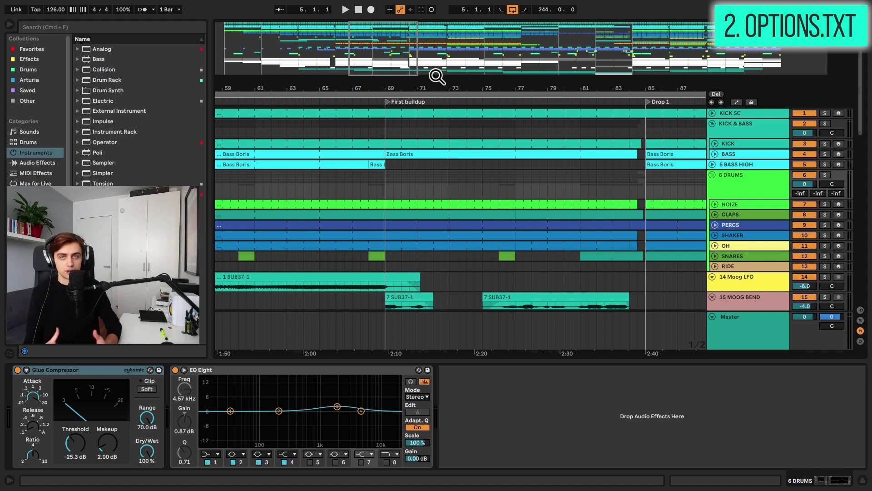
Step: Open Live's Preferences with Cmd+comma, then close the window again
key(super+comma)
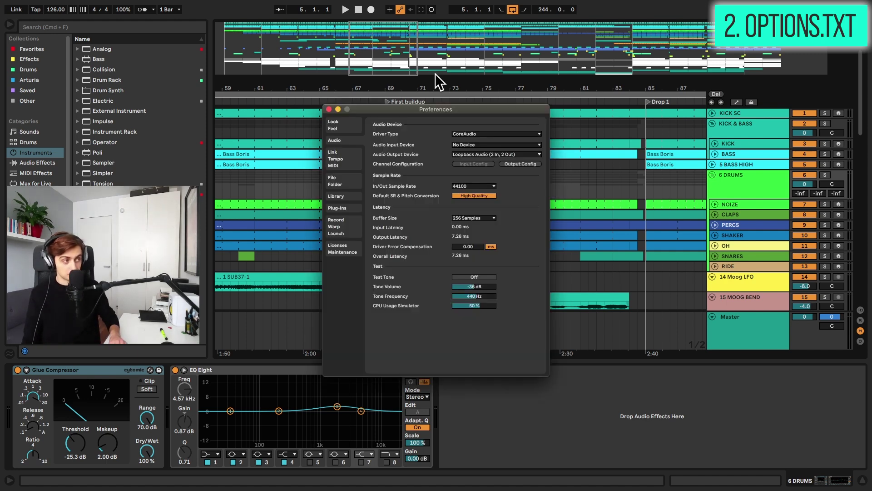
click(328, 109)
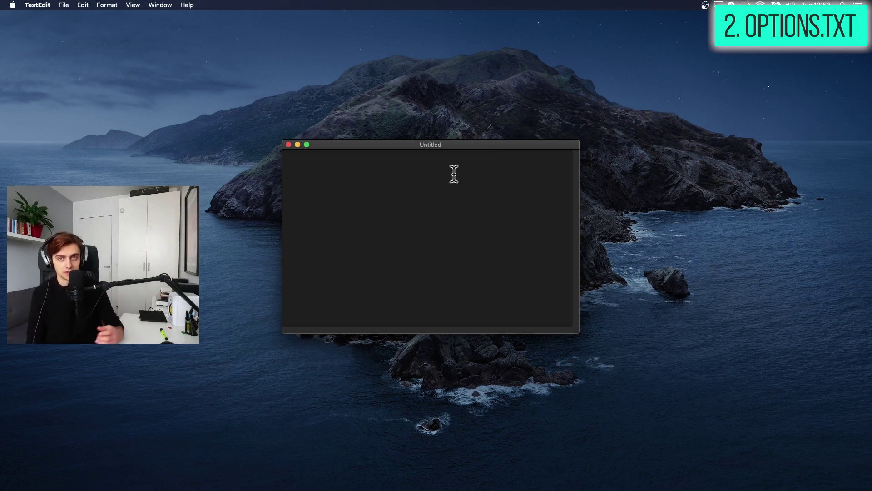
Step: Name the document options.txt in the Live 11.0.11 folder and replace the existing file
click(441, 144)
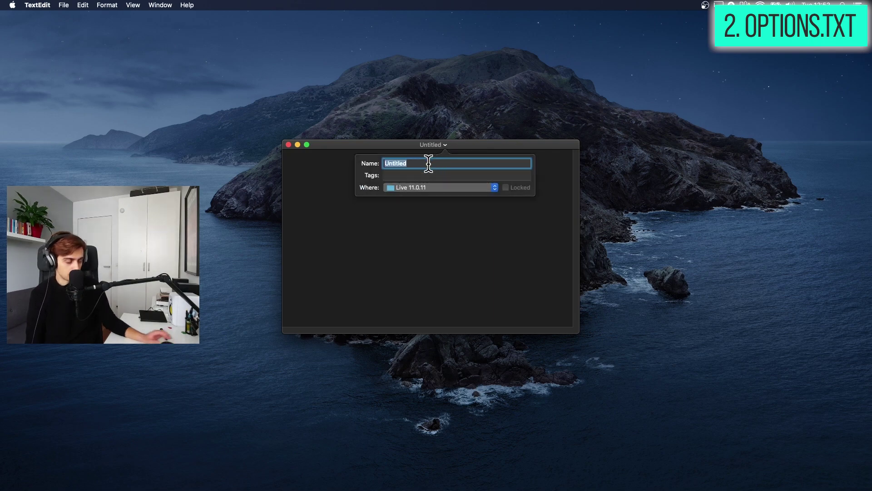
text(options.txt)
click(431, 187)
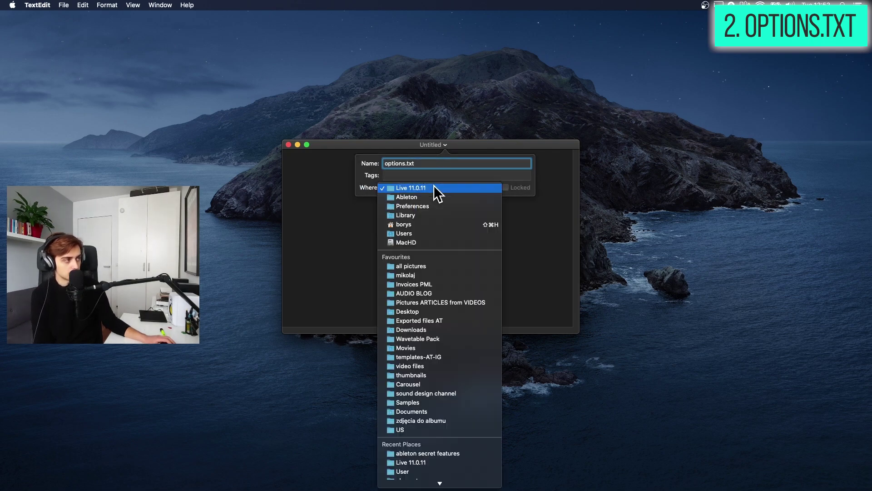
click(424, 465)
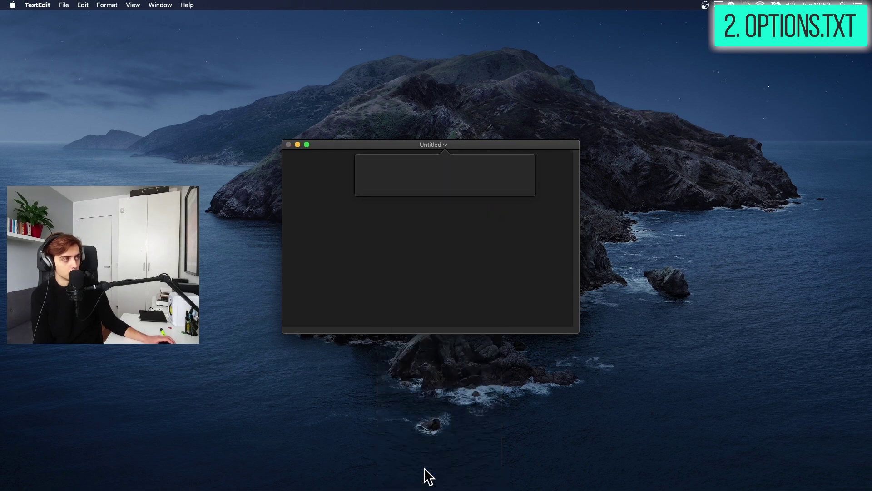
click(494, 194)
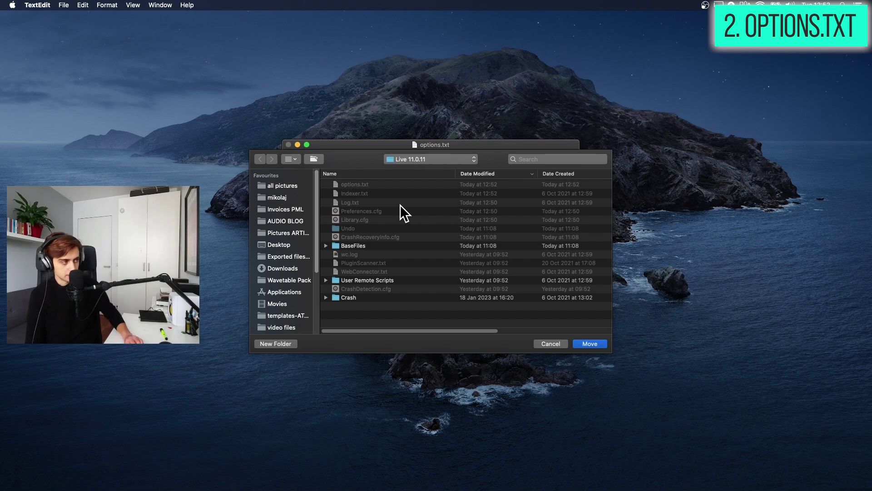
Step: Cancel the Move sheet, leaving options.txt where it is
key(super+Up)
key(super+Up)
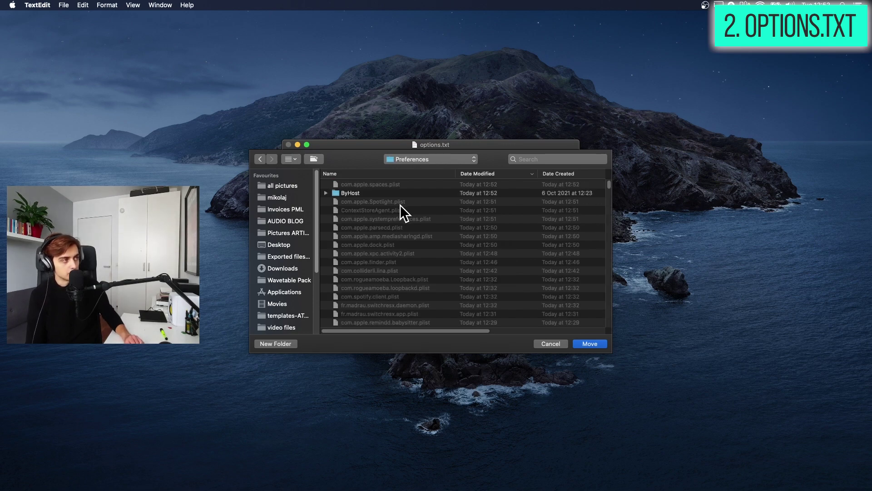
key(super+Up)
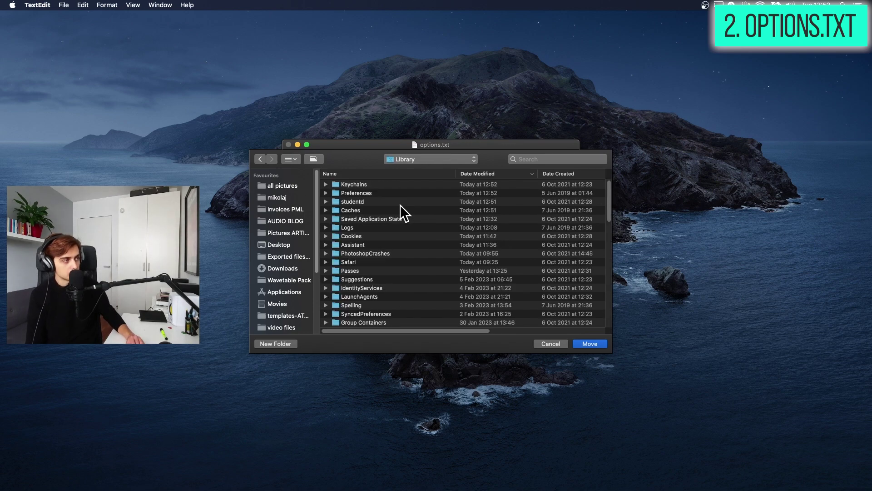
click(551, 344)
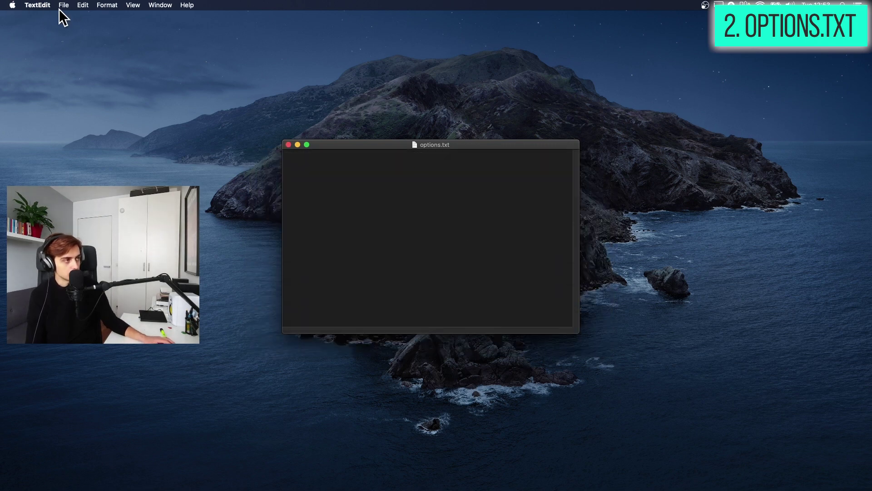
Step: Open the hidden Library folder in Finder and show it as a list
click(8, 31)
click(118, 5)
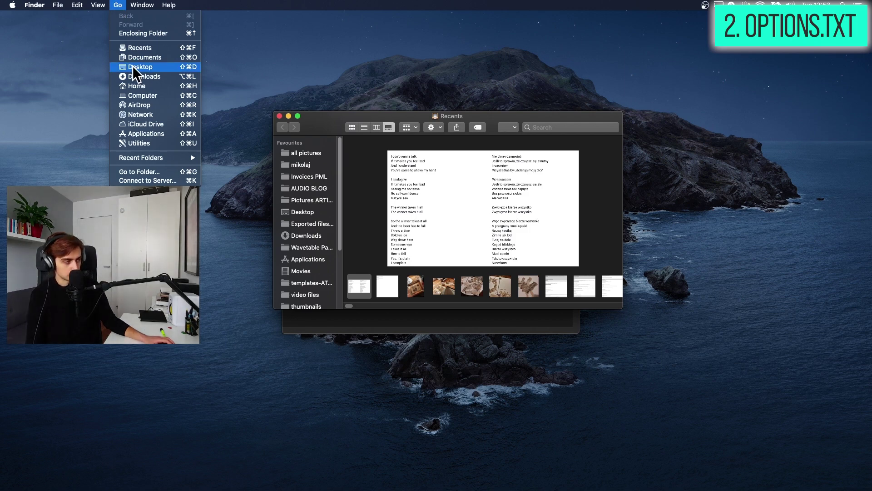
key(alt)
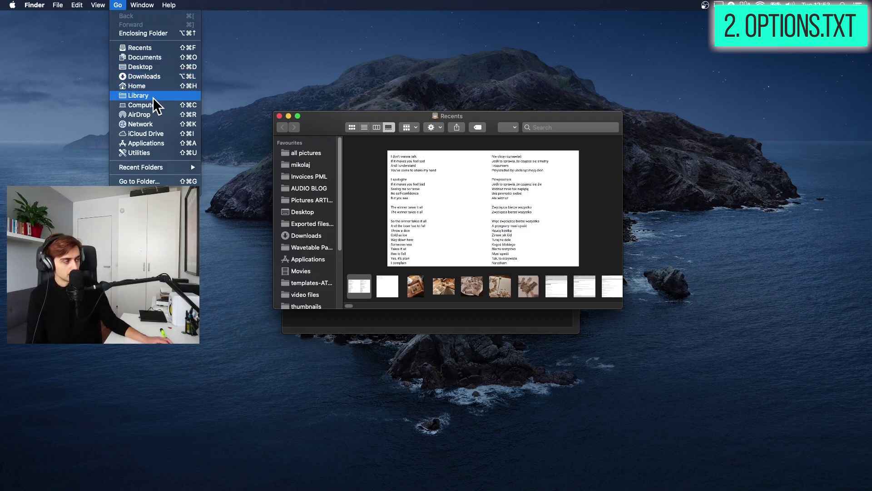
click(145, 94)
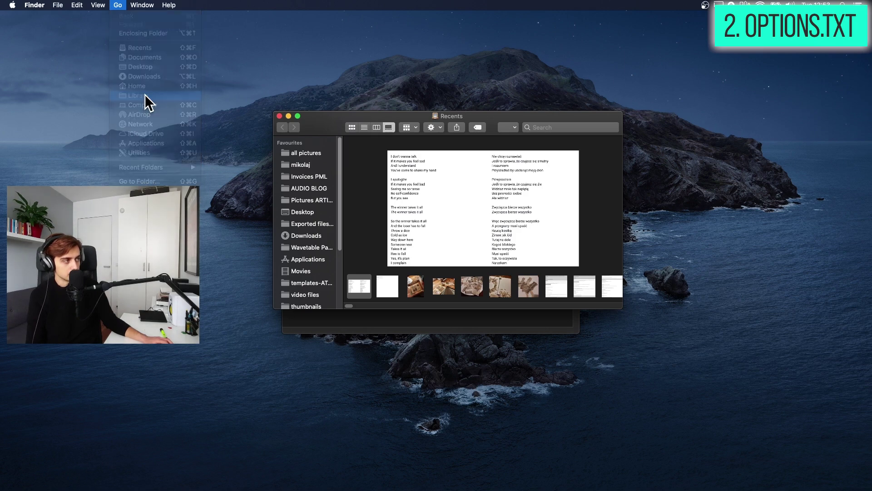
key(super+2)
drag(327, 115, 443, 105)
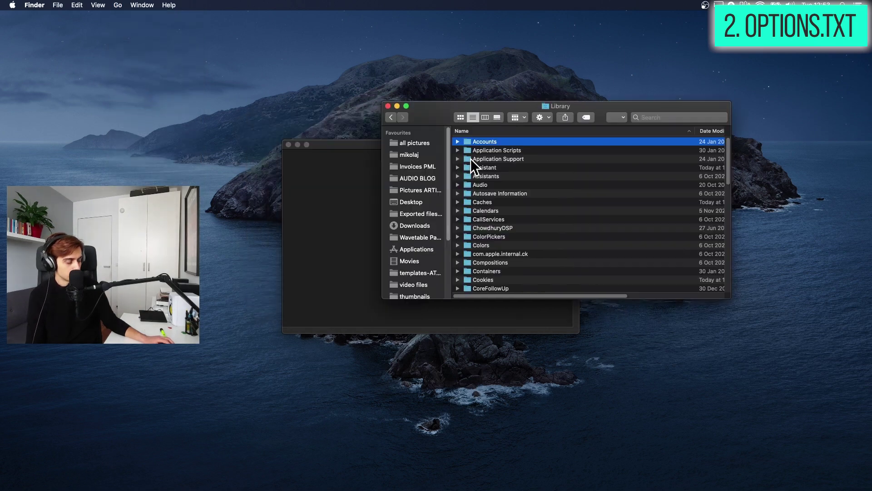
Step: Browse Preferences › Ableton › Live 11.0.11 and open options.txt in TextEdit
text(pref)
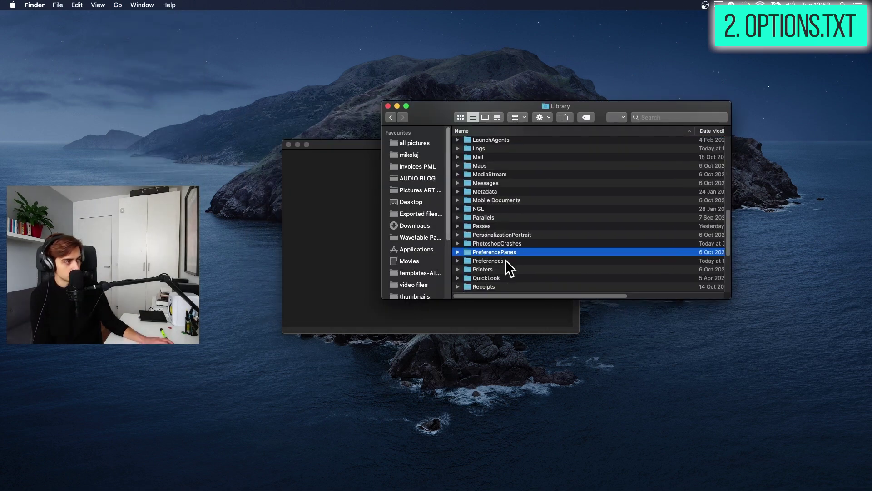
double_click(518, 260)
click(482, 142)
double_click(481, 141)
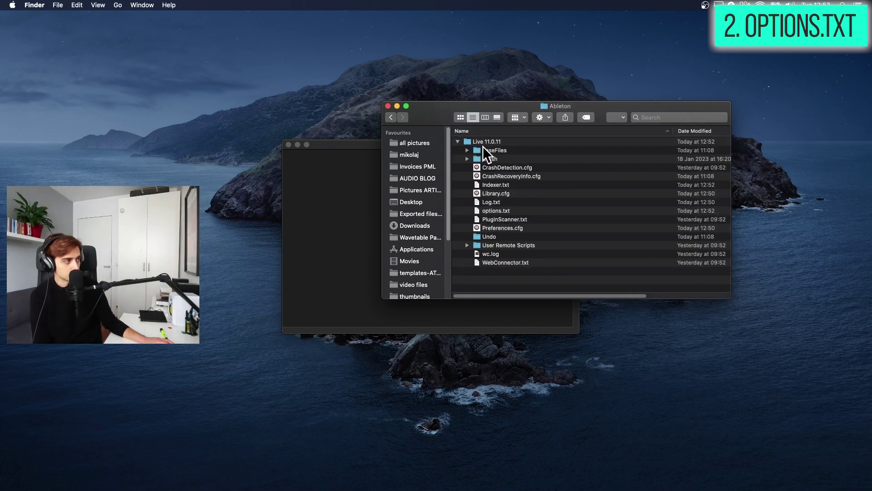
click(483, 142)
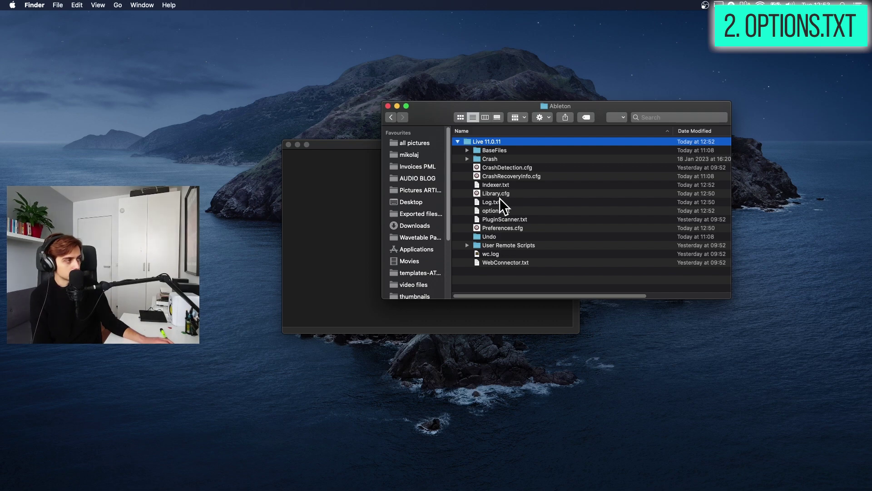
click(500, 211)
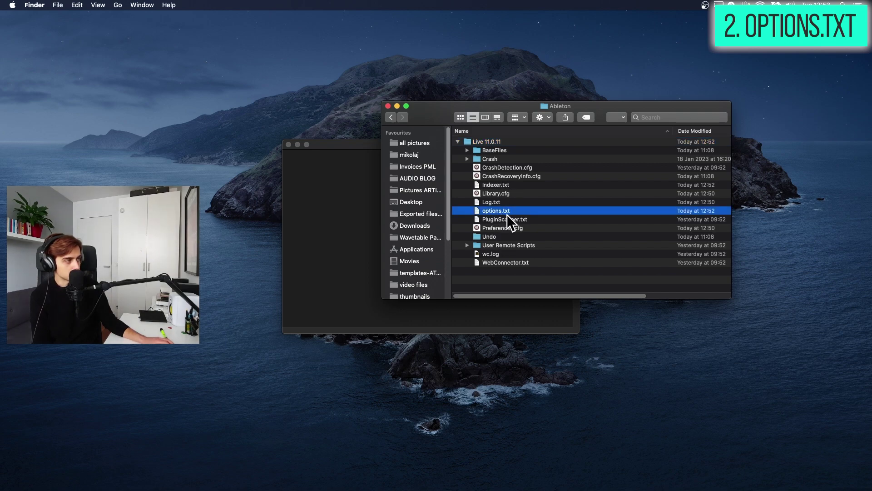
double_click(482, 210)
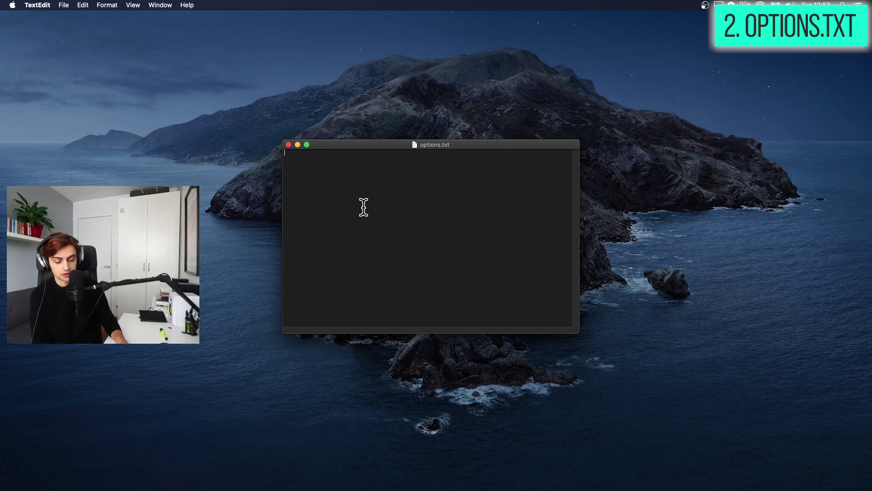
Step: Paste -EnableArmOnSelection into options.txt, save the file, and switch to Ableton Live
text(-EnableArmOnSelection)
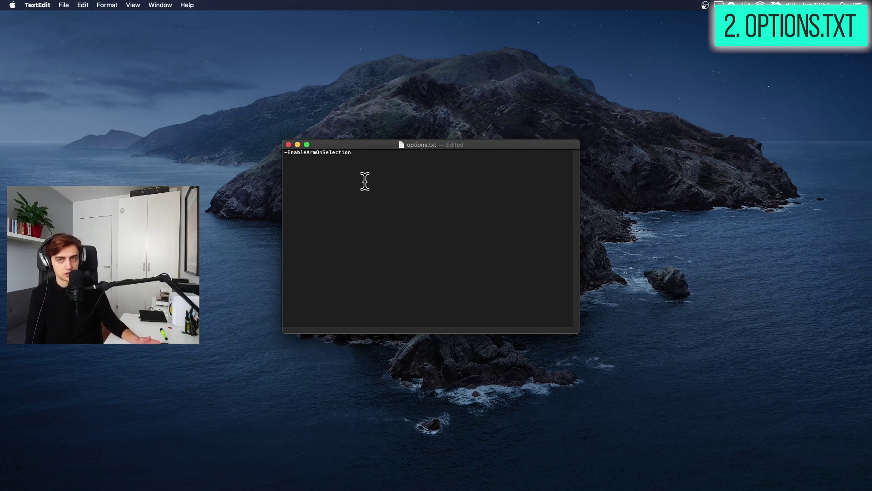
click(64, 5)
click(72, 52)
key(super+Tab)
key(super+Tab)
key(super+Tab)
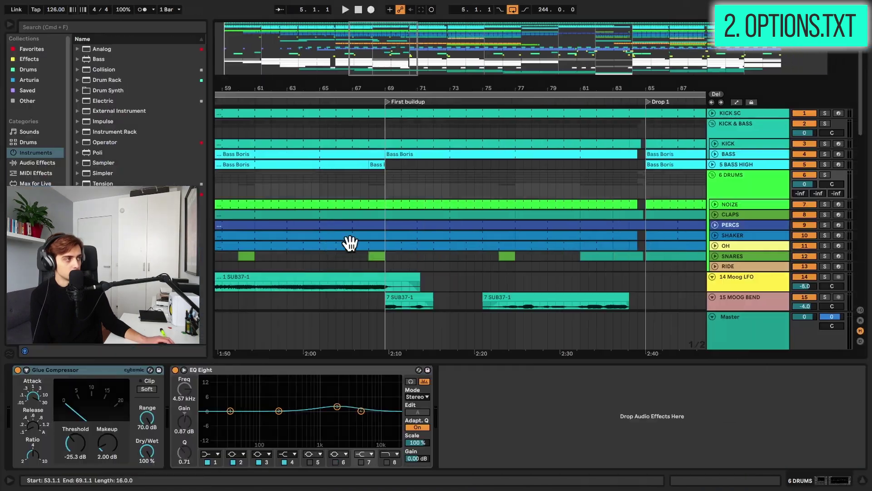
Step: Select KICK SC, PERCS, BASS and SNARES to confirm each track arms on selection
click(750, 113)
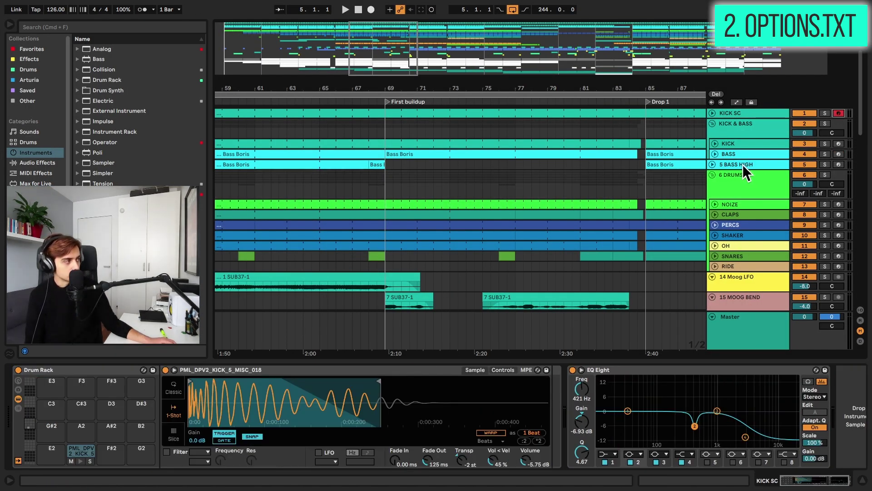
click(737, 224)
click(838, 113)
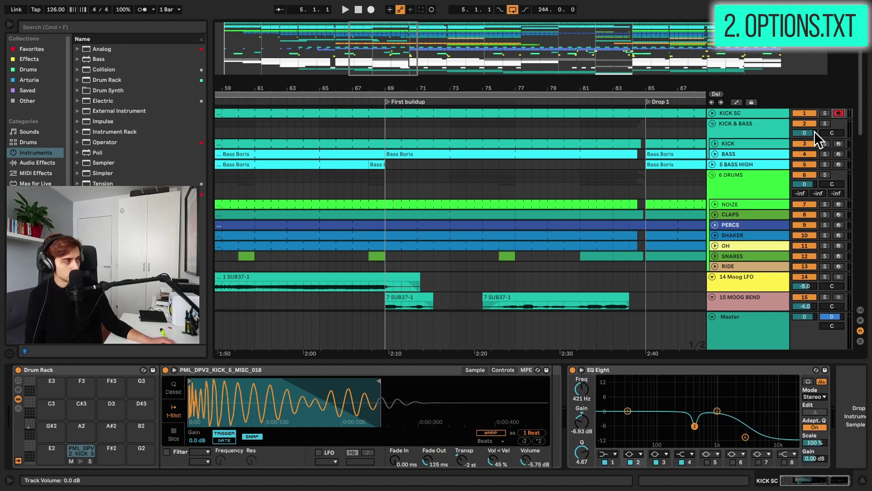
click(756, 152)
click(746, 225)
click(743, 257)
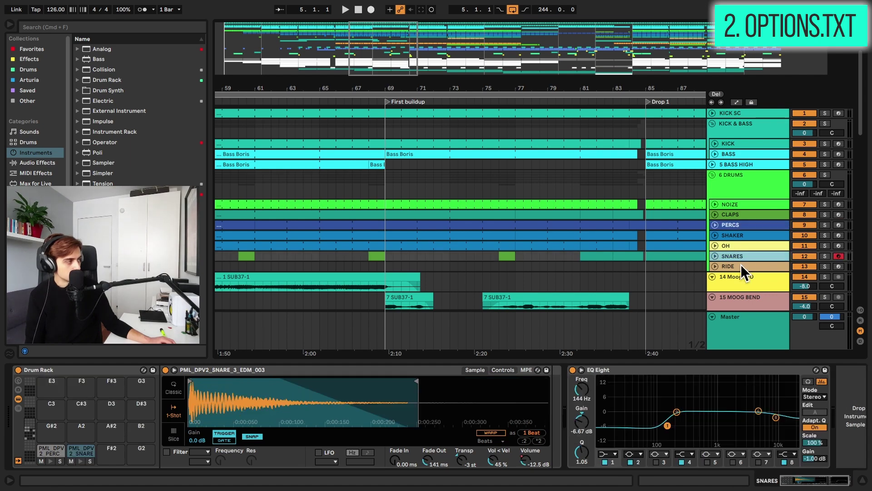
Step: Select 15 MOOG BEND, 14 Moog LFO, RIDE, NOIZE and KICK, then hide the Overview
scroll(740, 263, down, 3)
click(740, 238)
click(751, 209)
click(753, 184)
click(754, 197)
scroll(757, 203, up, 3)
click(754, 184)
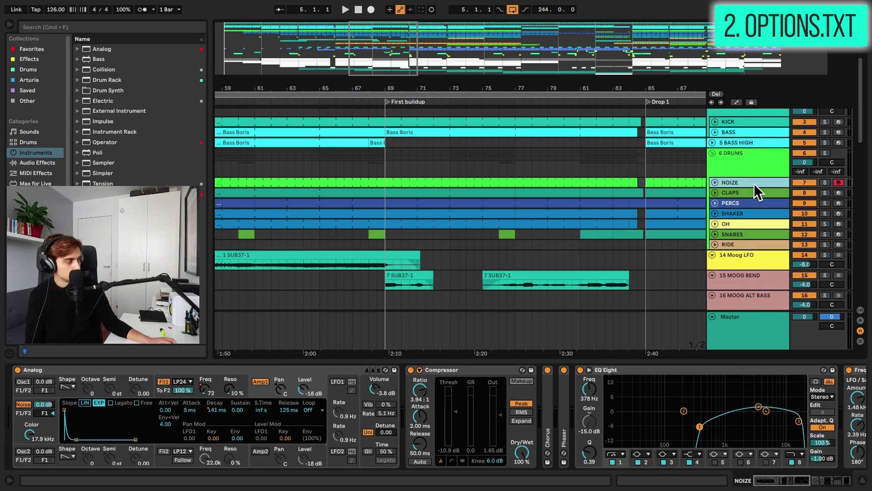
click(759, 122)
key(super+alt+o)
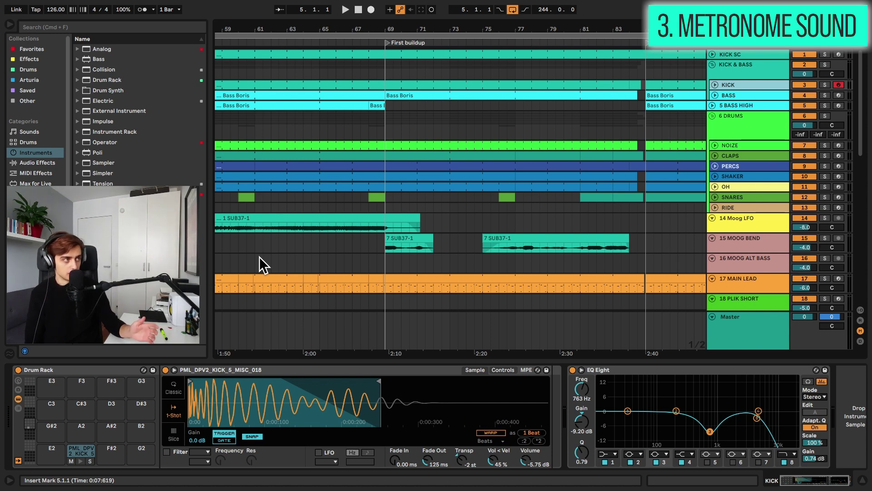
Step: Choose the Classic metronome sound and switch the metronome on
click(154, 9)
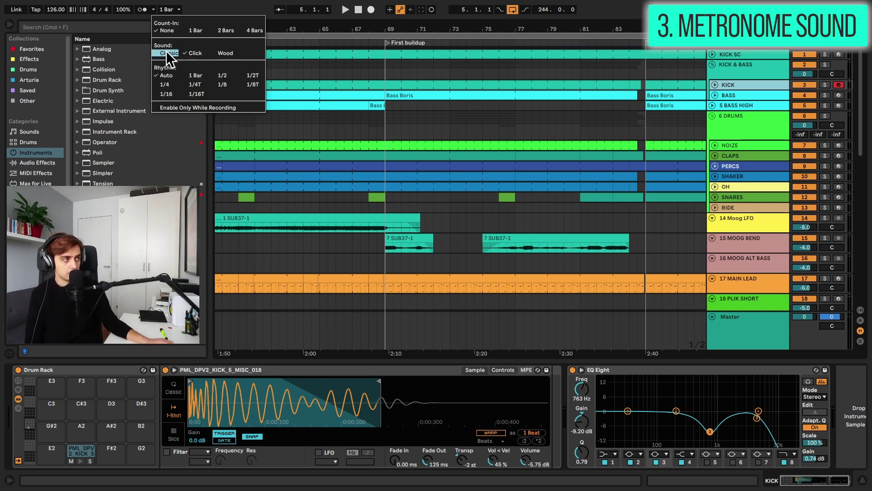
click(154, 9)
click(154, 10)
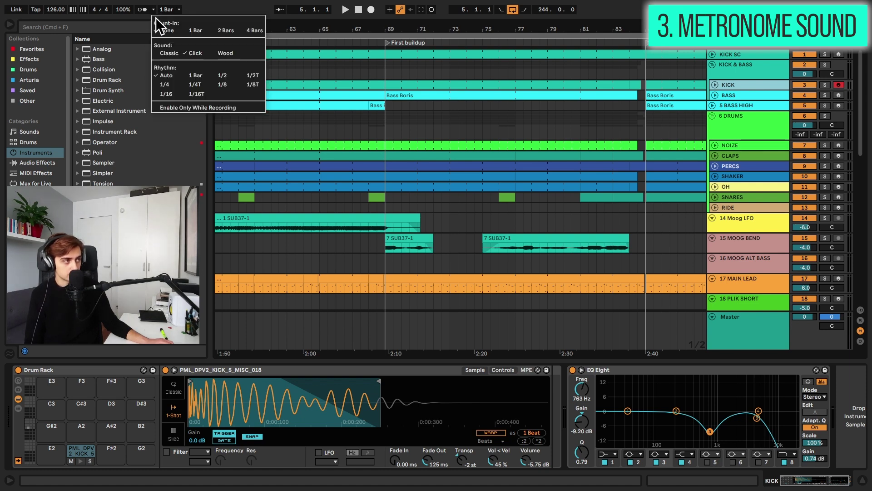
click(168, 53)
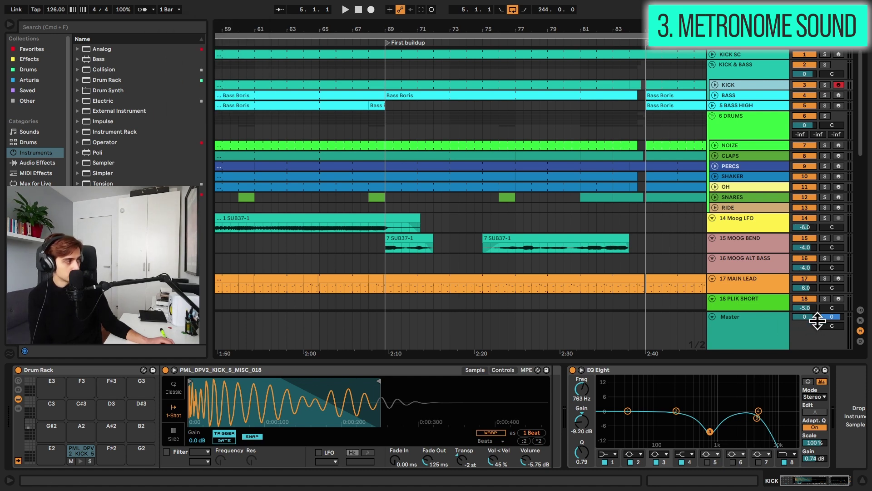
click(139, 9)
Step: Change the metronome sound to Click and play briefly to hear it
scroll(752, 236, down, 10)
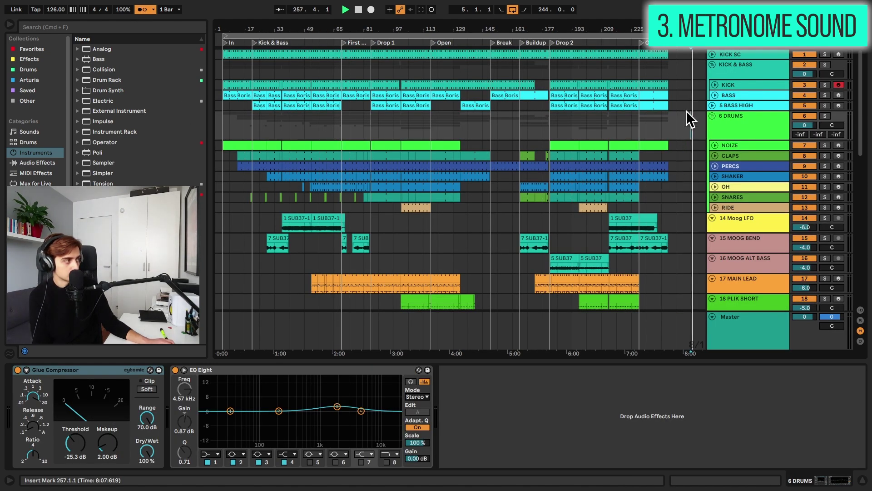
click(153, 9)
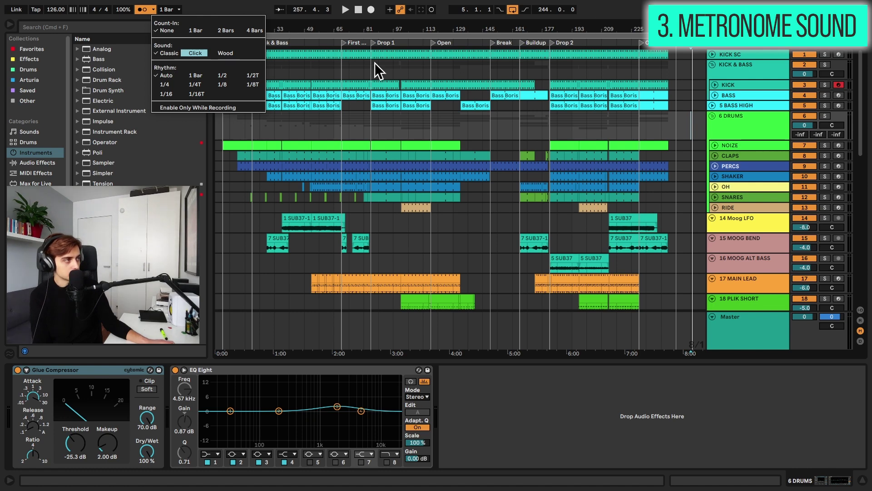
click(354, 73)
scroll(690, 123, up, 5)
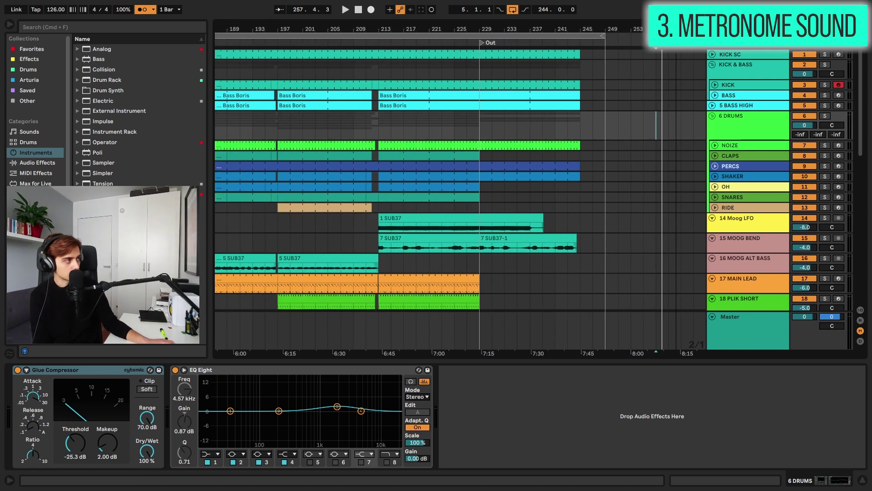
key(space)
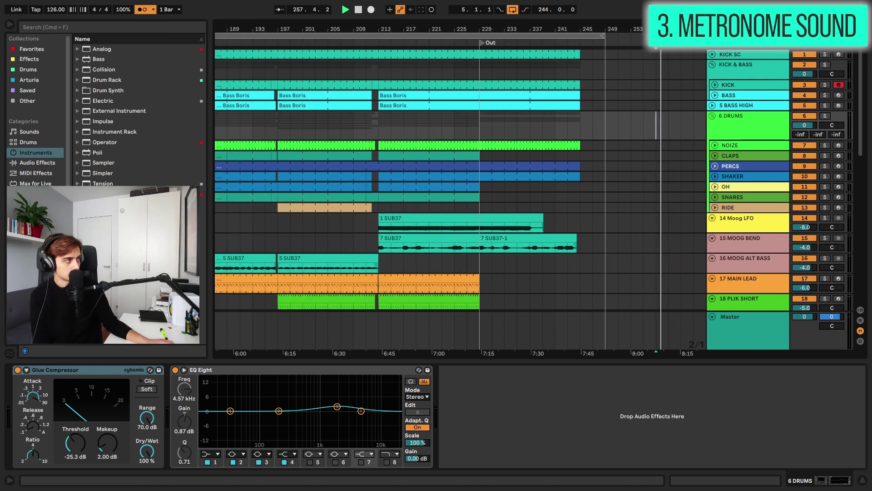
key(space)
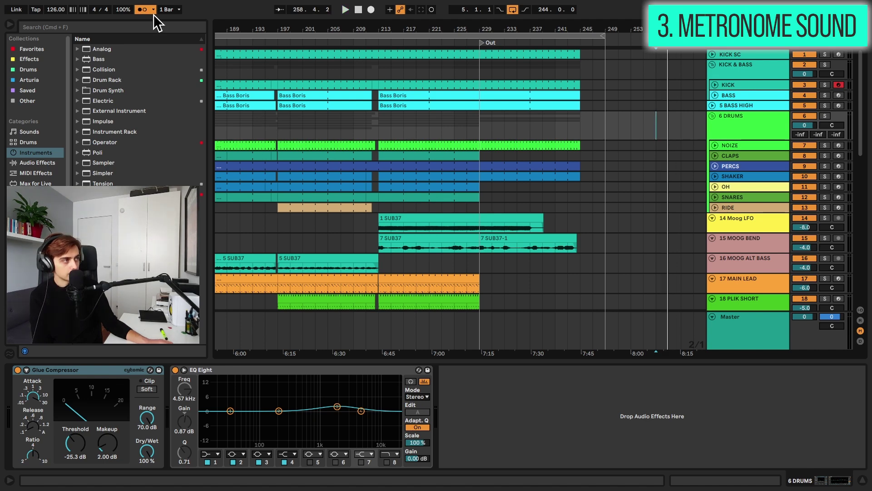
Step: Play from bar 249 to audition the click, then close the metronome options
click(153, 9)
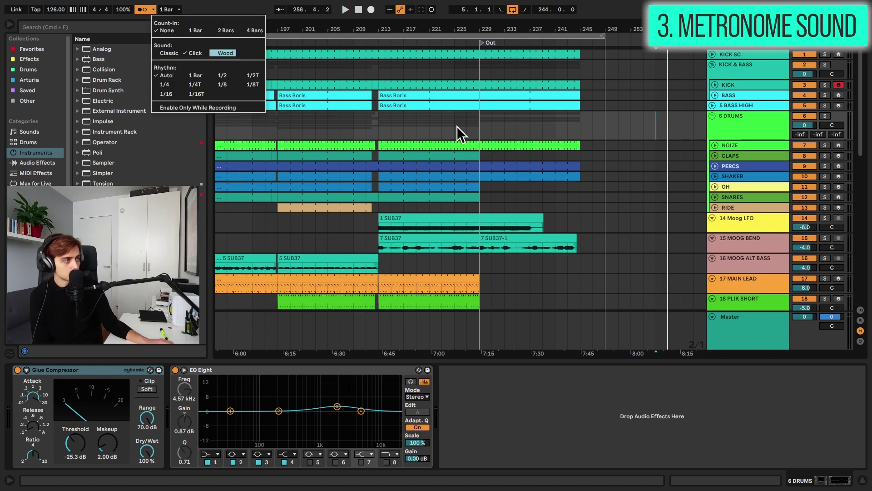
click(540, 132)
key(space)
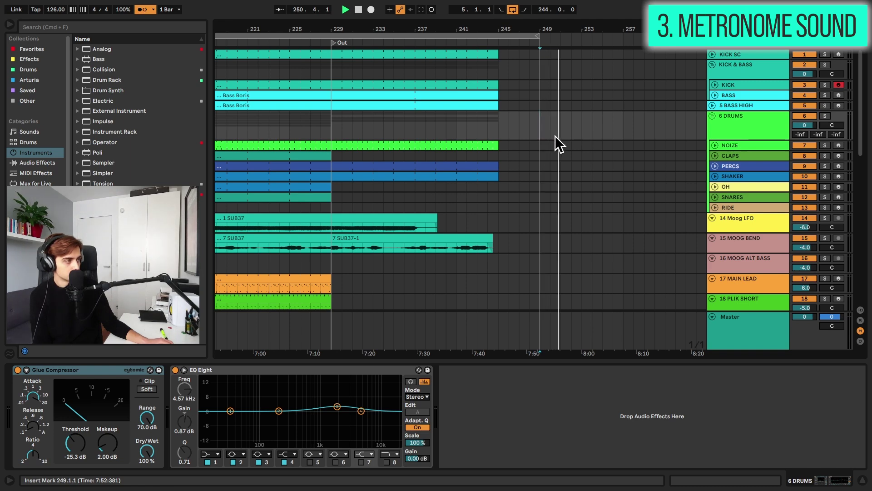
key(space)
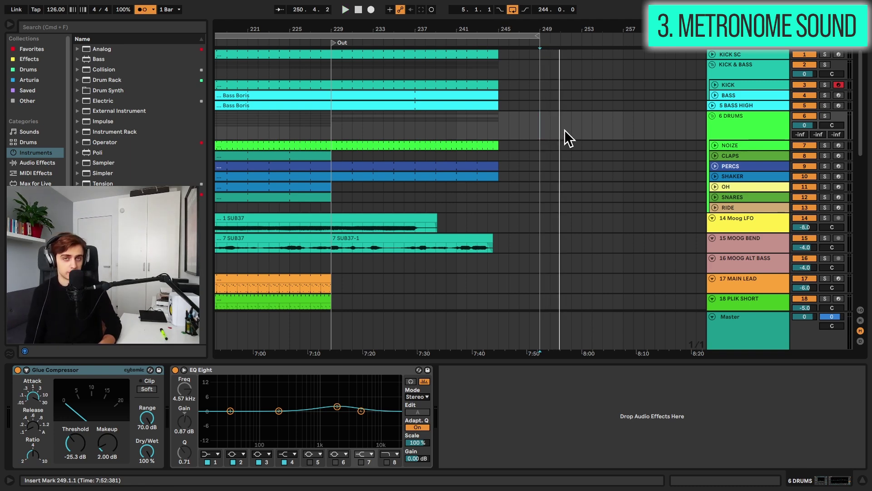
click(155, 18)
click(628, 143)
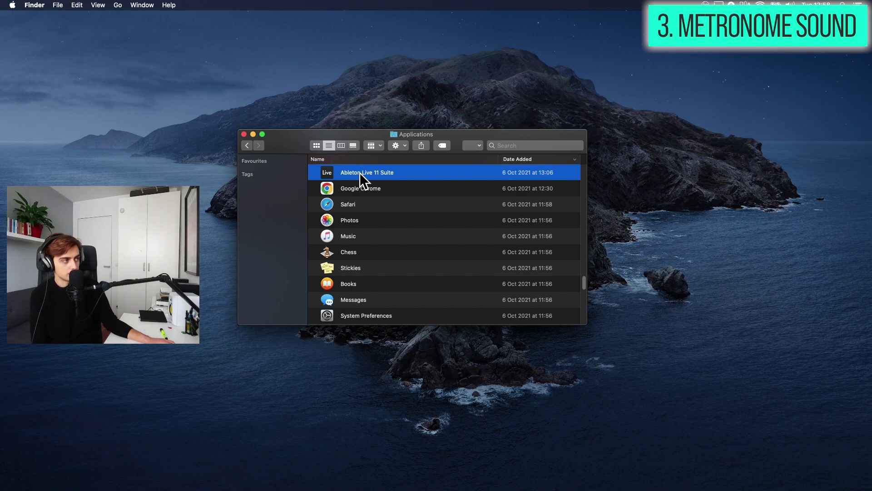
Step: Show the Ableton Live 11 Suite package contents and open Contents › App-Resources › Misc
right_click(359, 173)
click(375, 185)
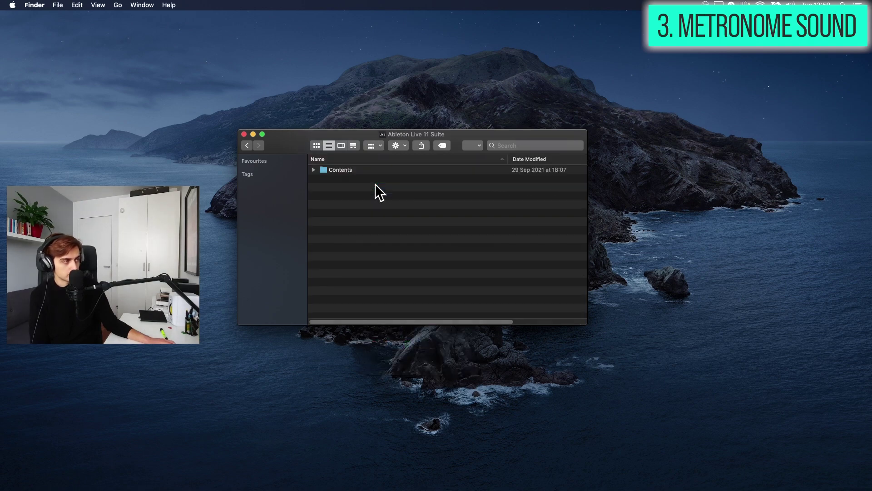
double_click(343, 170)
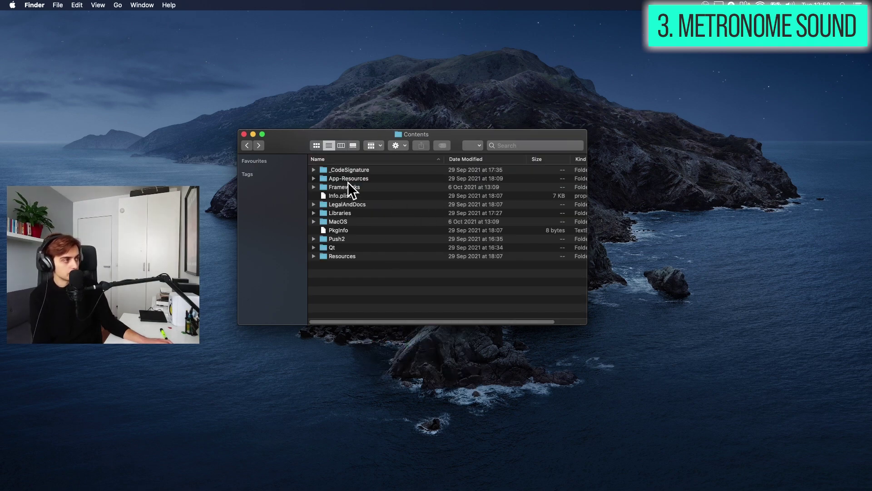
double_click(345, 177)
click(359, 206)
key(m)
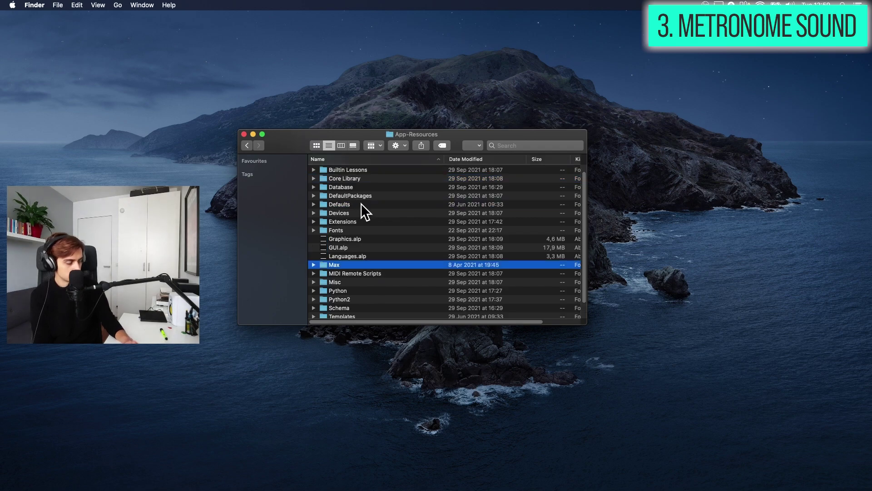
key(Down)
double_click(358, 282)
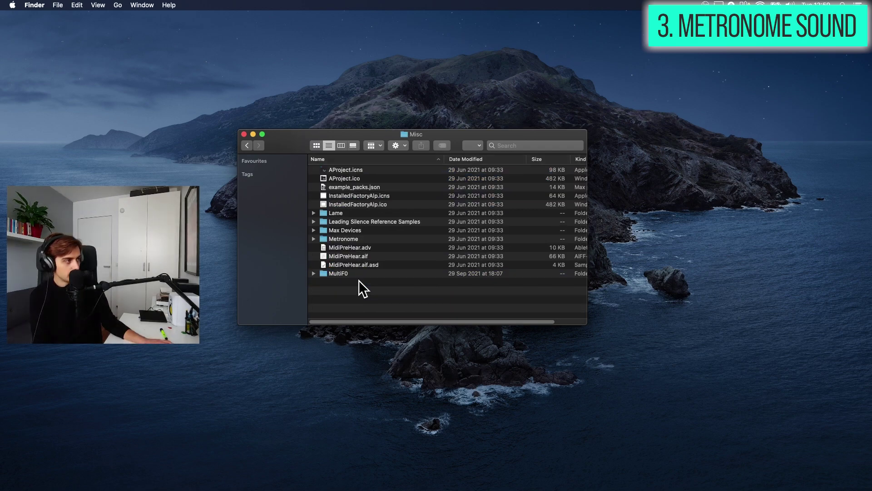
Step: Open the Metronome folder, expand Samples, and select Metronome.wav and MetronomeUp.wav
double_click(340, 237)
click(314, 195)
click(314, 195)
click(314, 195)
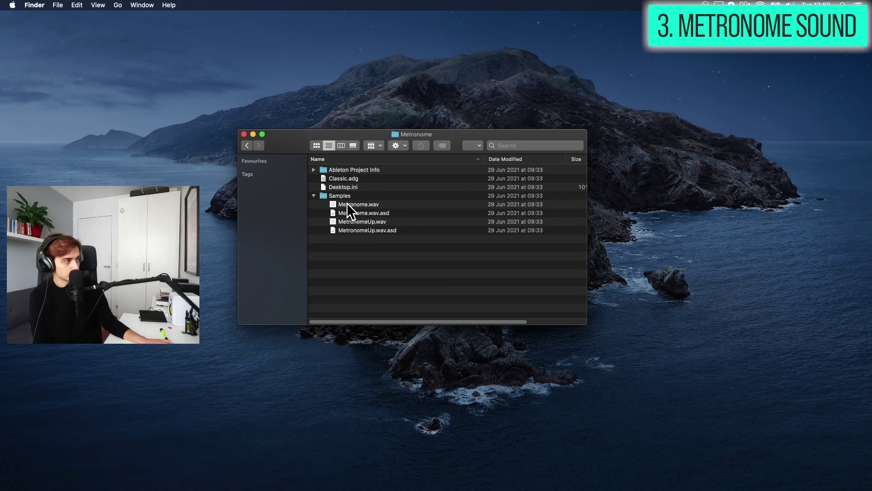
click(347, 204)
super+click(345, 221)
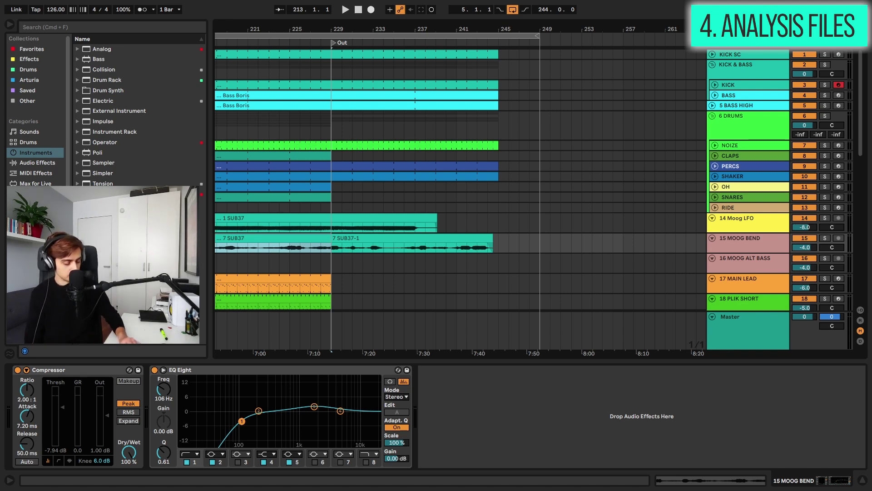
Step: In Preferences' File/Folder tab, set Create Analysis Files to Off
key(super+comma)
click(346, 181)
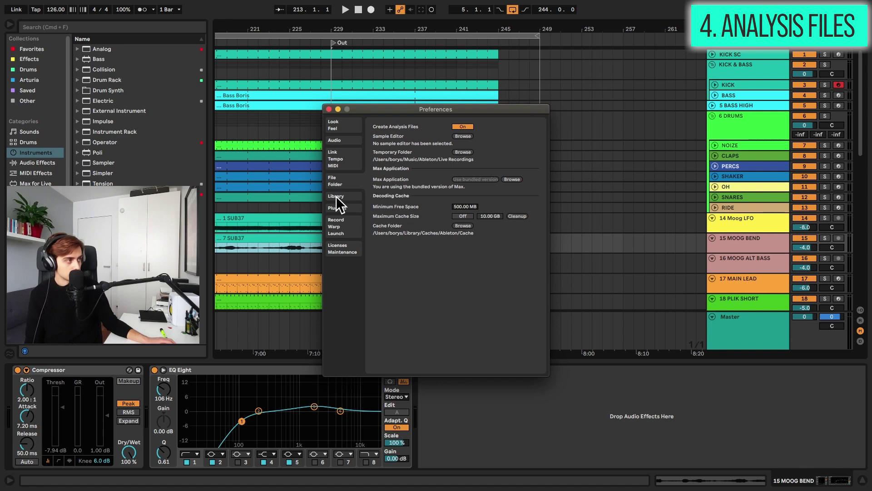
click(460, 126)
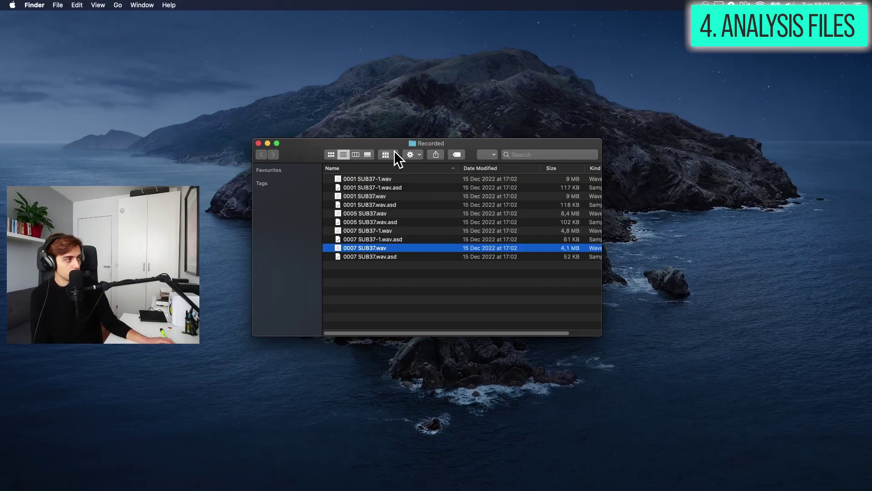
Step: Select the 0007 SUB37.wav.asd analysis file in the Recorded folder
drag(374, 140, 361, 141)
click(338, 256)
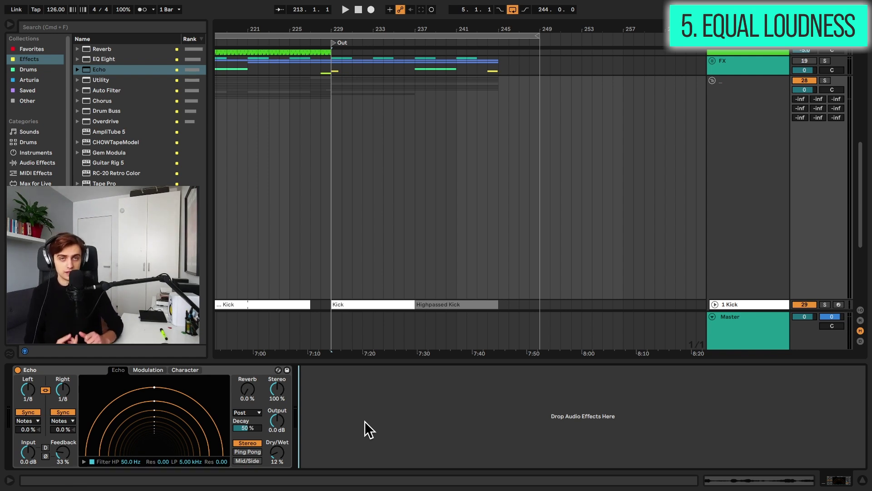
Step: Enable Equal-Loudness on the Echo's Dry/Wet and raise its mix to about 55 %
right_click(275, 450)
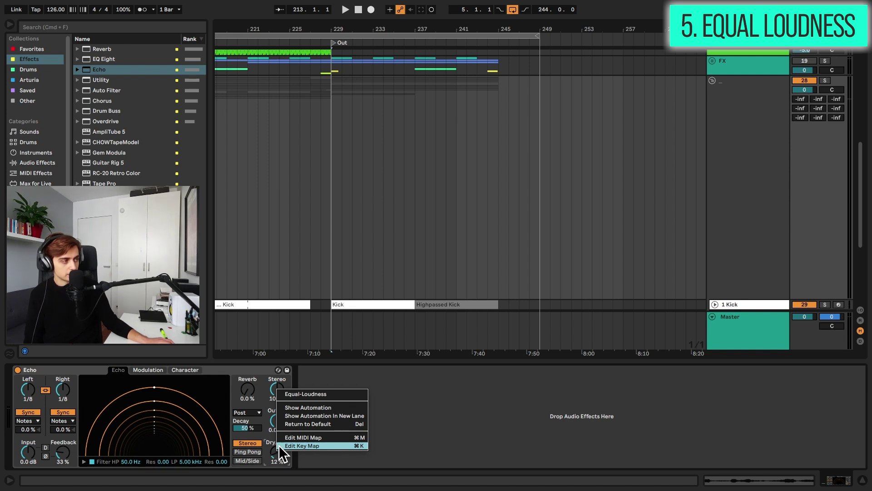
click(306, 393)
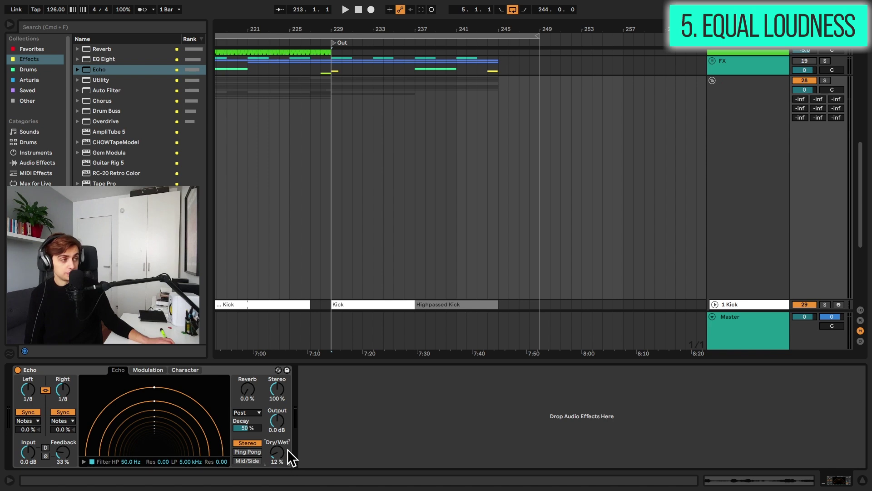
drag(277, 452, 276, 431)
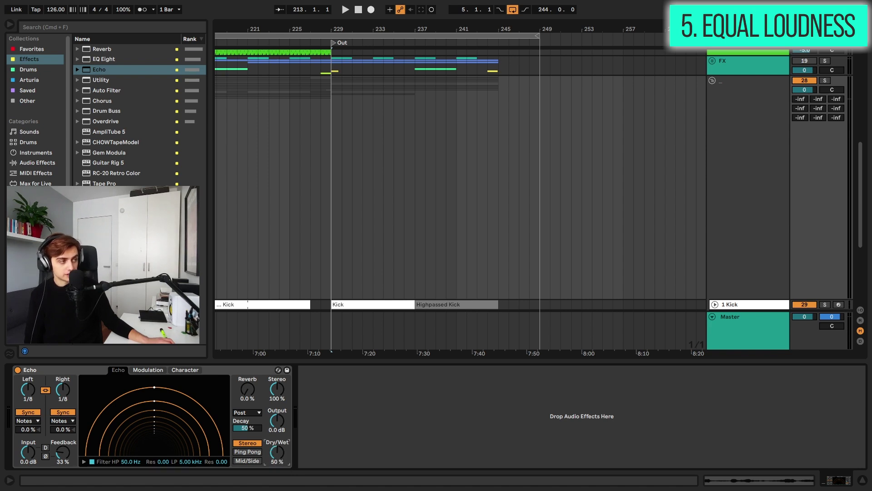
right_click(281, 452)
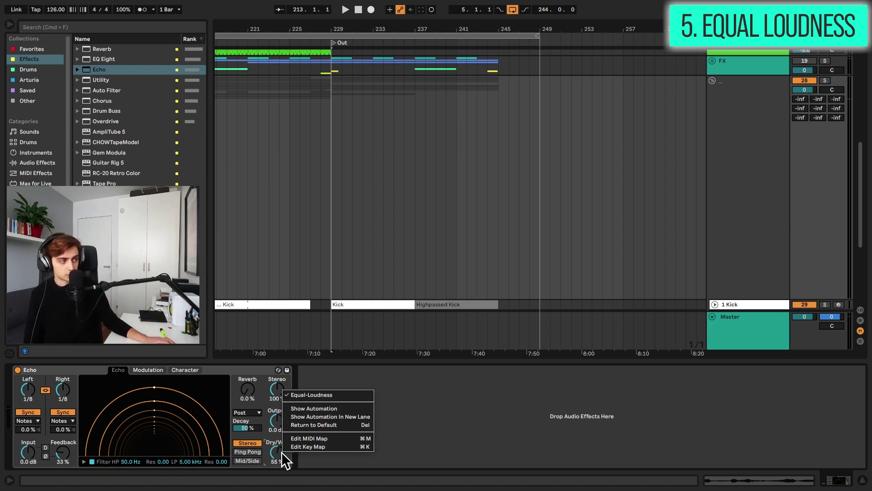
key(Escape)
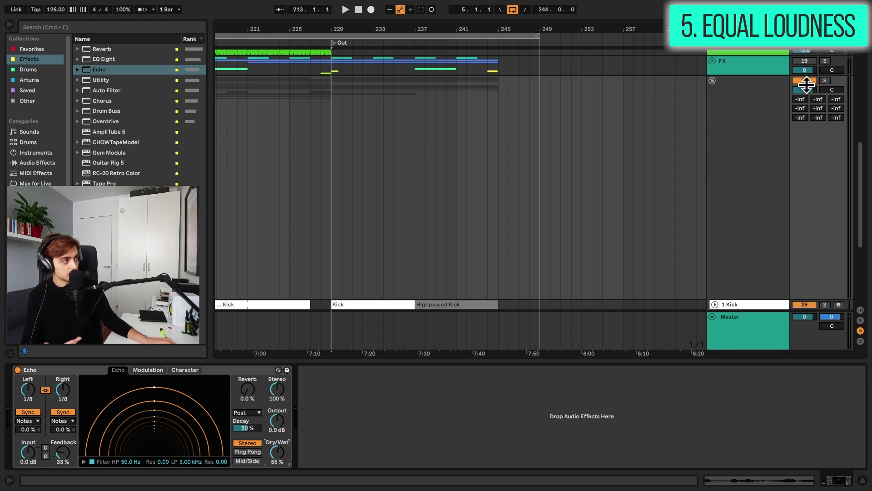
scroll(712, 102, up, 10)
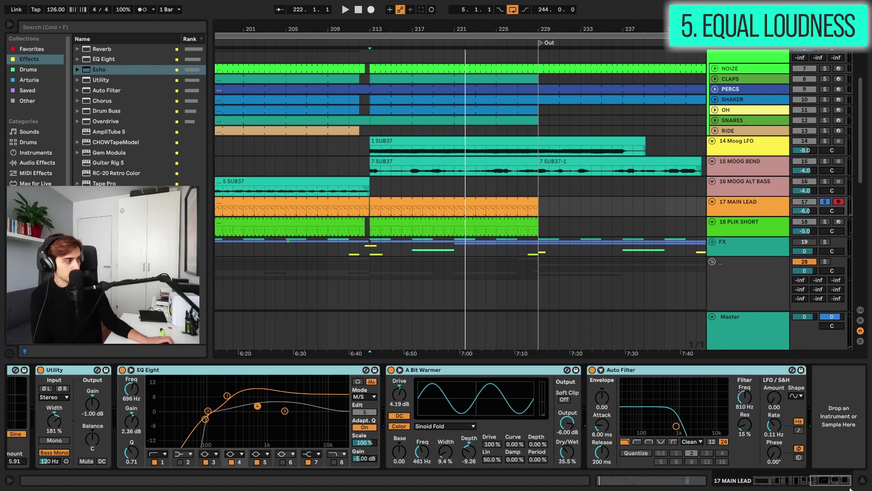
Step: Fold the 17 MAIN LEAD device chain and add an Echo at its end
drag(829, 484, 756, 481)
alt+double_click(25, 371)
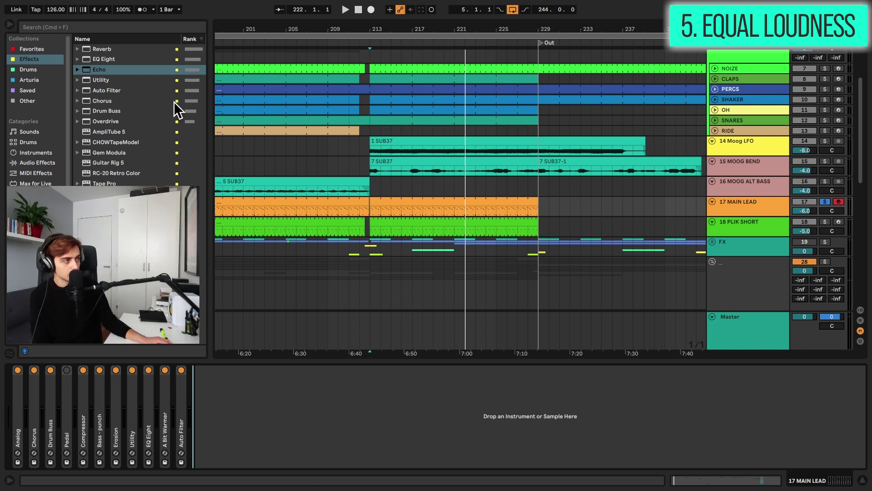
drag(101, 71, 330, 400)
Step: During playback, set the new Echo's Dry/Wet to about 53 %
right_click(457, 453)
key(Escape)
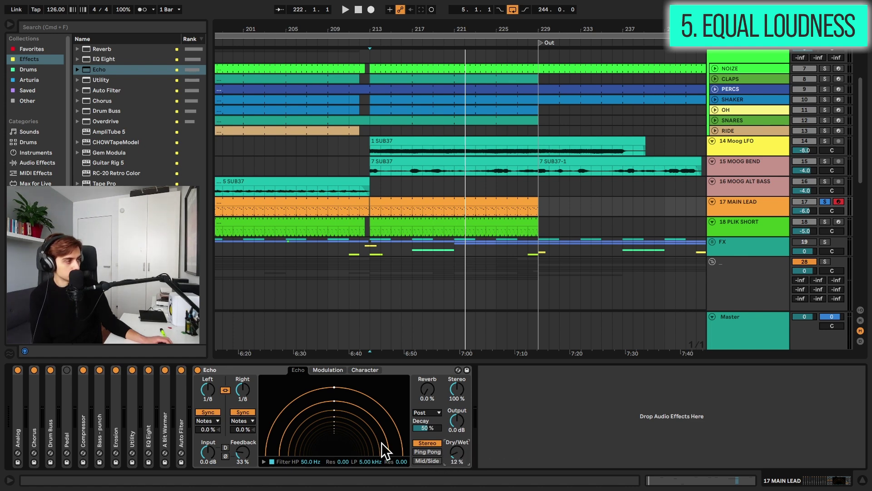
key(space)
drag(457, 453, 457, 432)
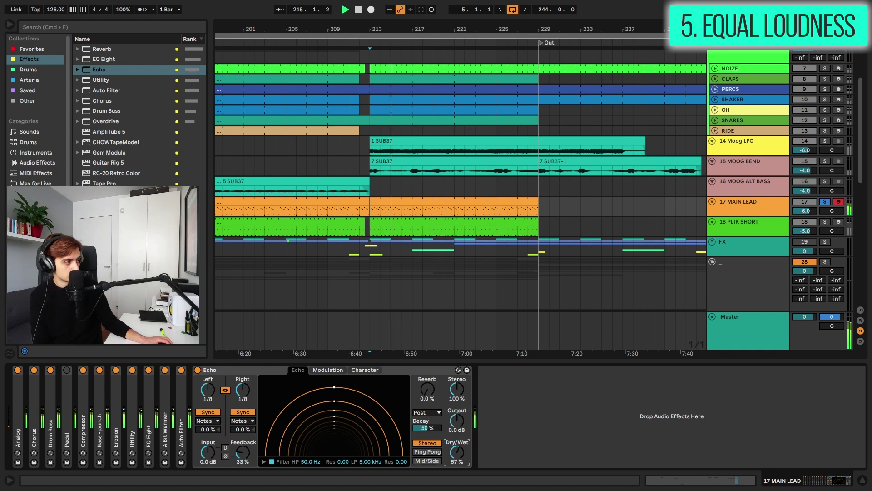
drag(457, 432, 457, 433)
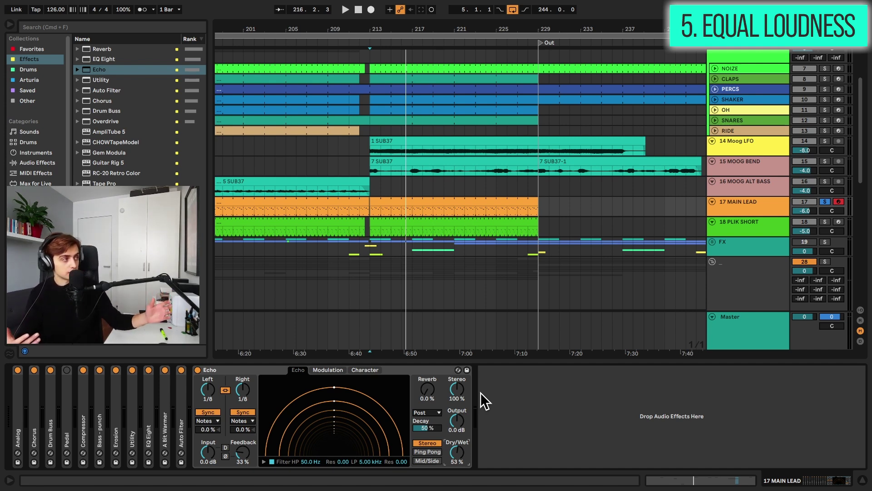
Step: Drop the Echo's Dry/Wet to 0 %, enable Equal-Loudness, and raise the wet mix to about 52 %
key(space)
drag(457, 446, 457, 488)
right_click(457, 449)
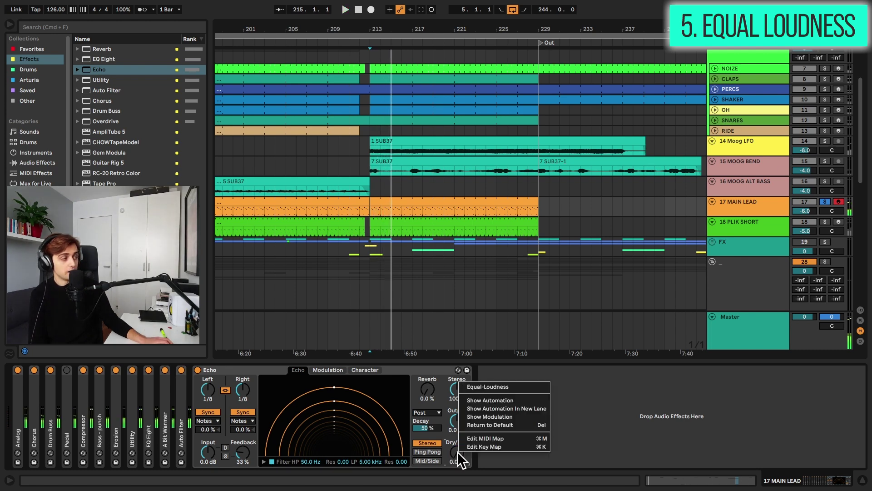
click(475, 387)
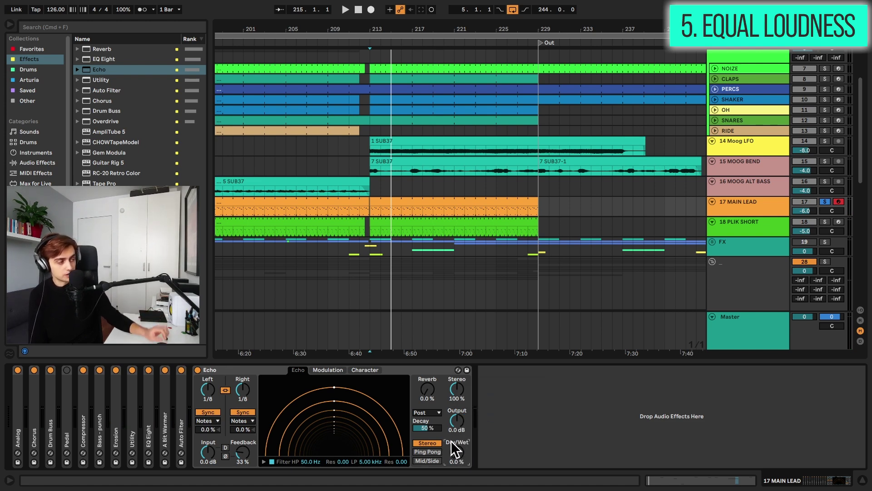
key(space)
mouse_move(456, 461)
mouse_down()
mouse_move(456, 438)
mouse_move(457, 454)
mouse_up()
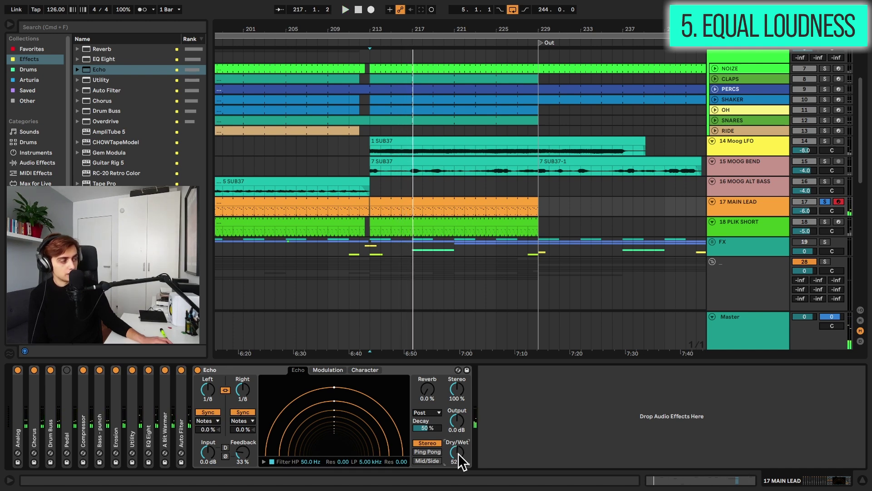
Step: Replay from bar 213, toggling Equal-Loudness on and off to compare the Echo's mix
key(space)
right_click(458, 454)
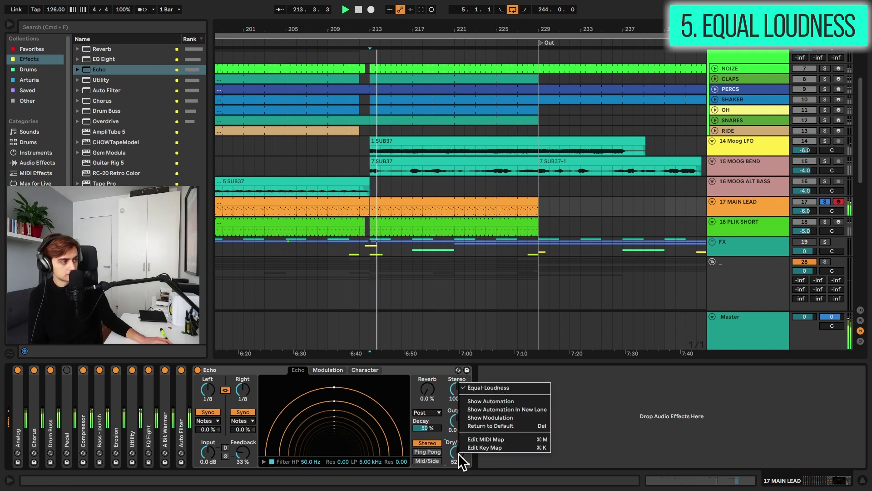
click(480, 388)
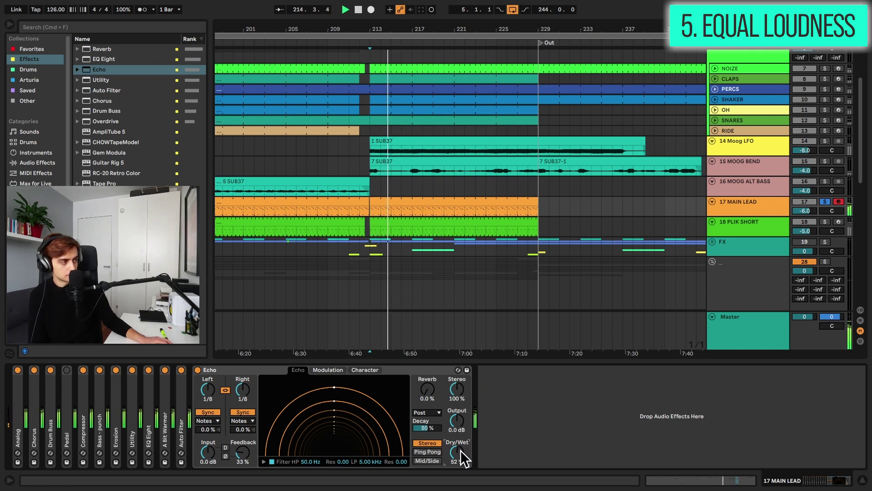
right_click(459, 451)
click(475, 386)
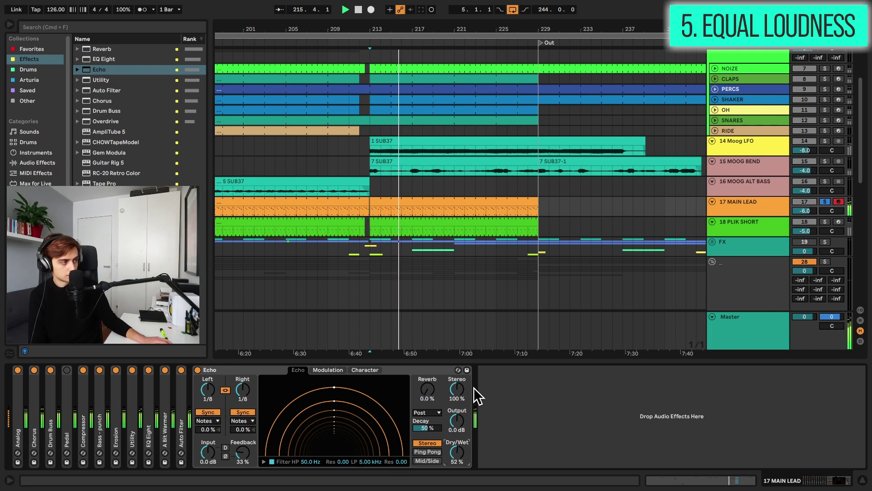
right_click(459, 450)
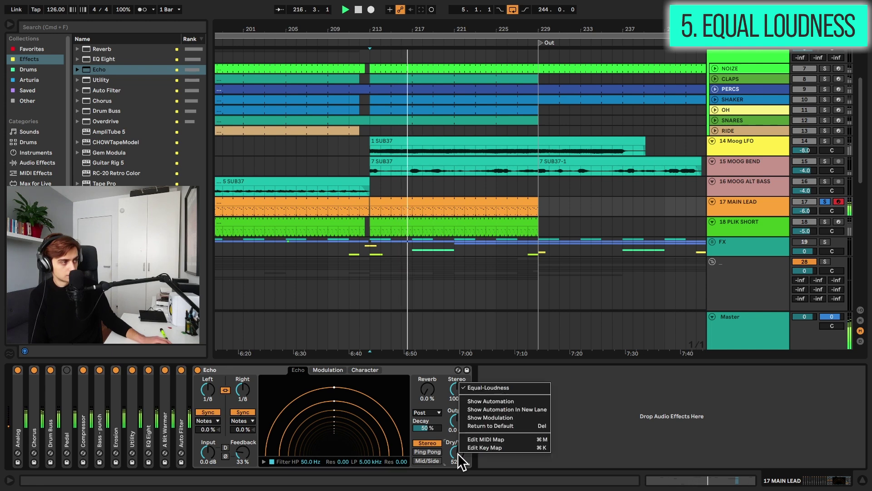
click(475, 388)
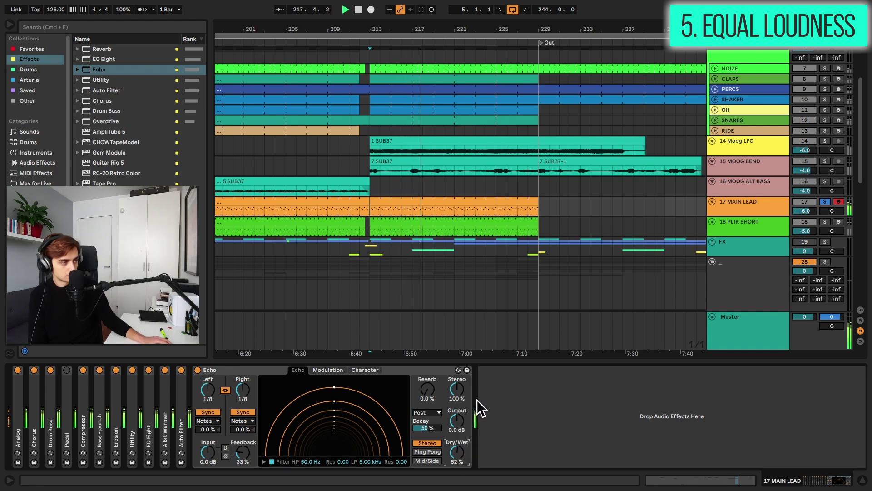
key(space)
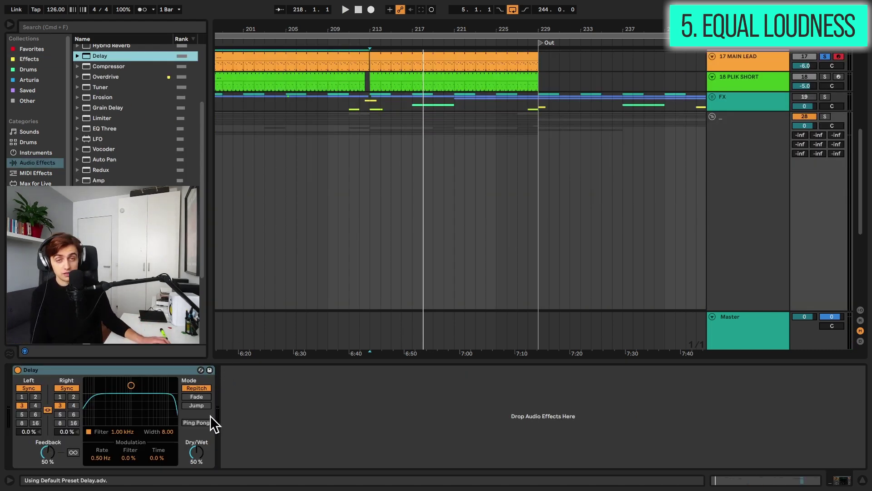
Step: Check the Delay's Dry/Wet Equal-Loudness setting
right_click(191, 448)
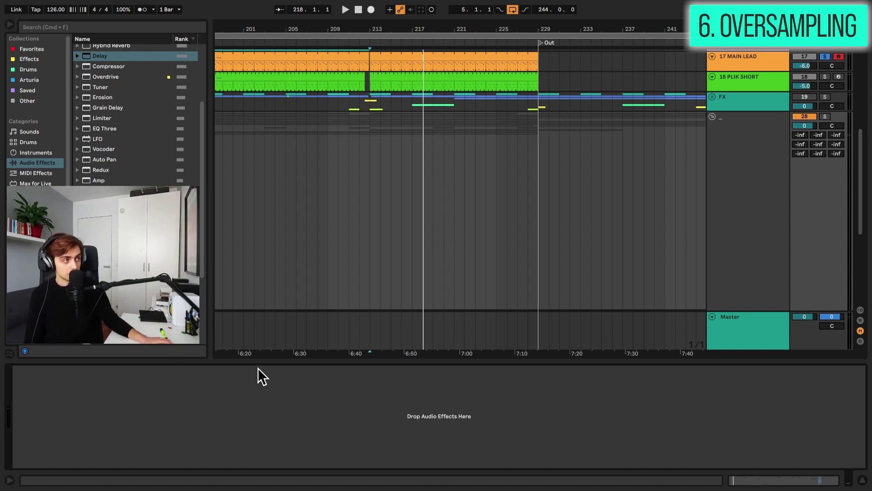
Step: Add EQ Eight to the track's chain and enable its Oversampling
scroll(87, 125, up, 4)
drag(103, 58, 199, 377)
right_click(153, 369)
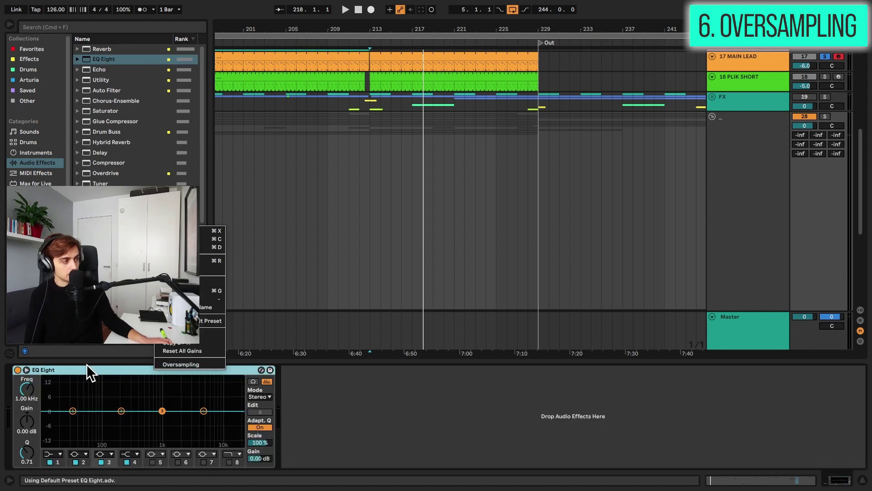
right_click(71, 369)
right_click(159, 368)
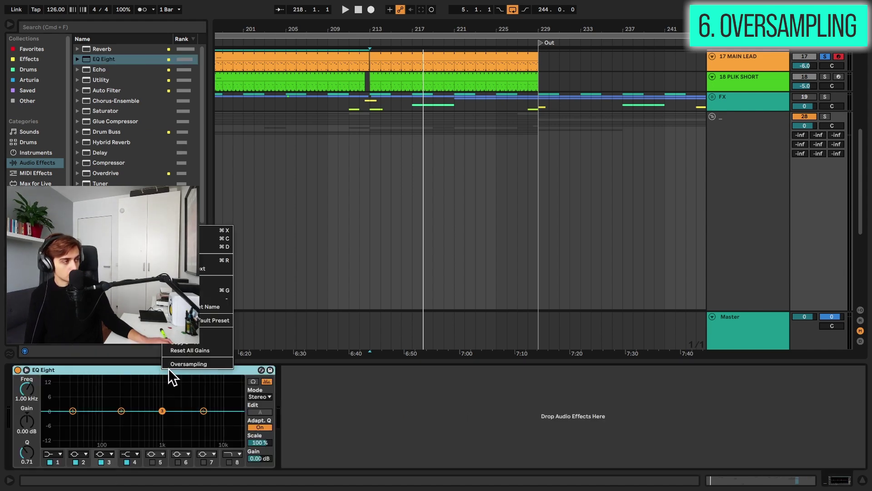
click(173, 363)
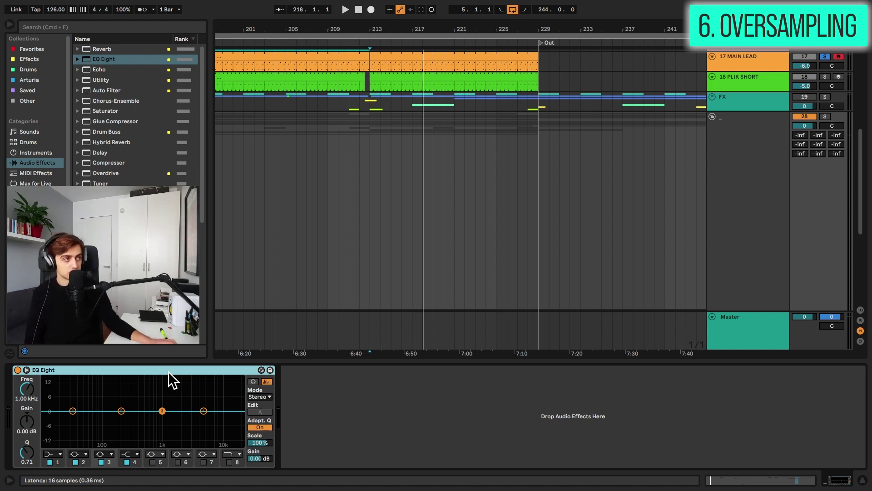
Step: Load Glue Compressor via a 'glue' search, with Oversampling and Soft Clip enabled
click(77, 26)
text(glue)
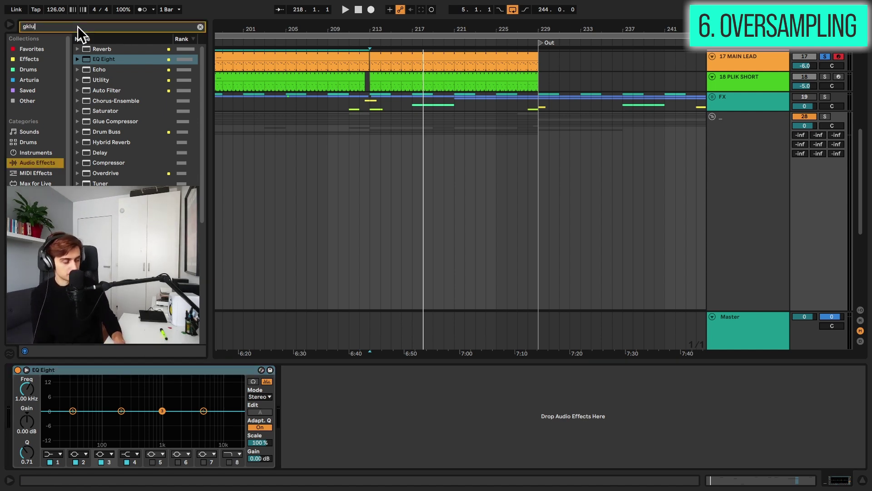
key(Return)
right_click(315, 371)
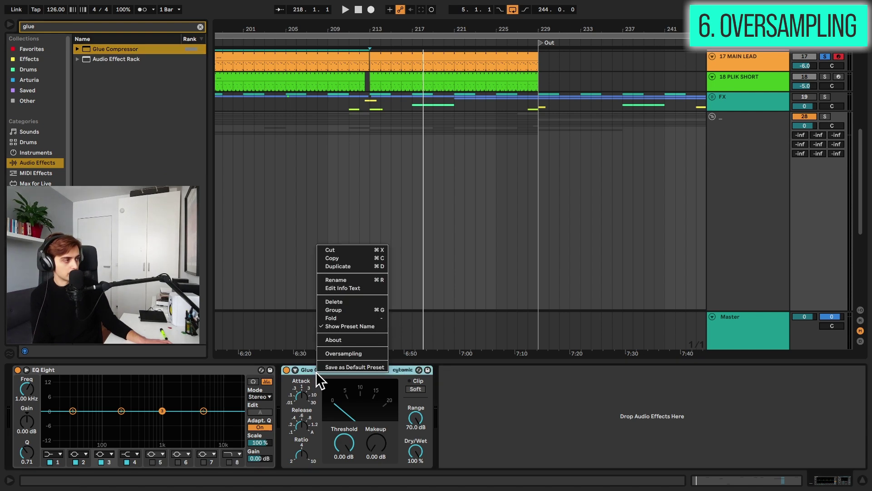
click(336, 353)
click(415, 389)
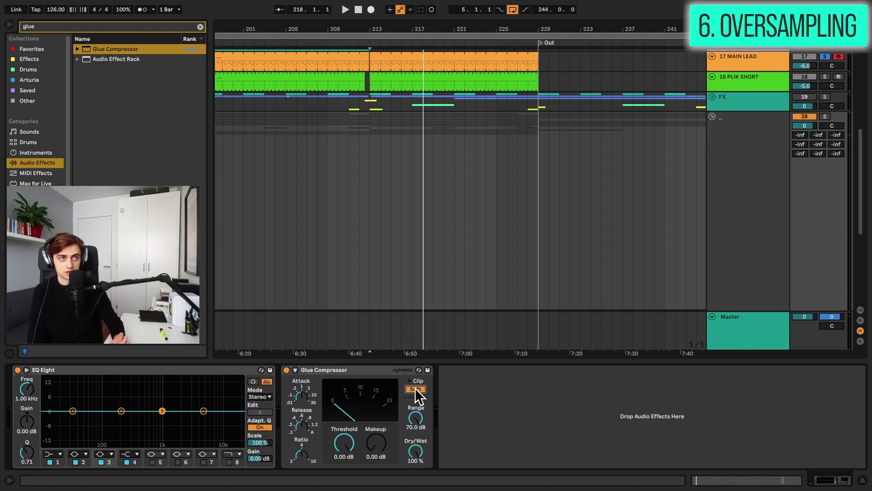
click(369, 371)
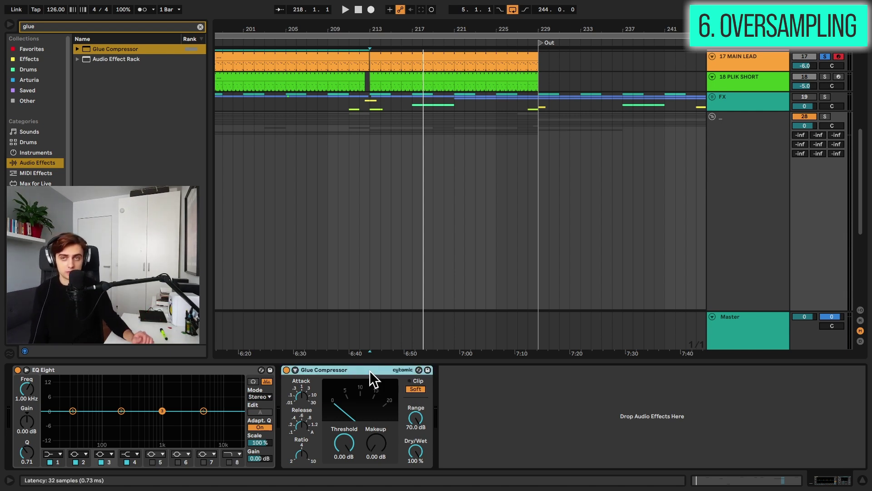
right_click(370, 370)
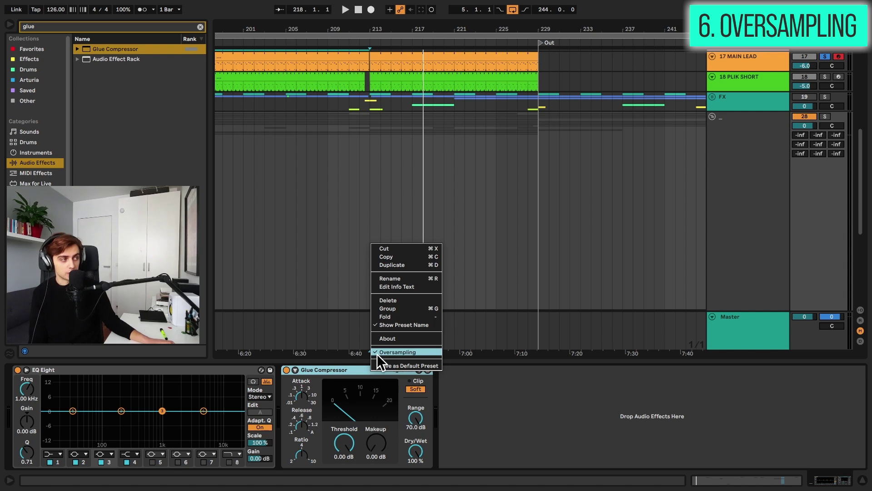
click(359, 364)
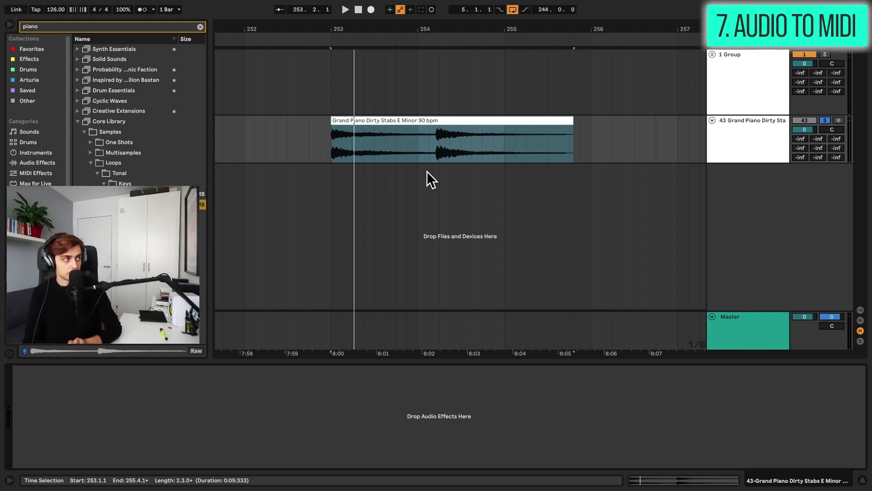
Step: Audition the Grand Piano Dirty Stabs clip, then bring up its Convert Harmony to New MIDI Track option
right_click(415, 119)
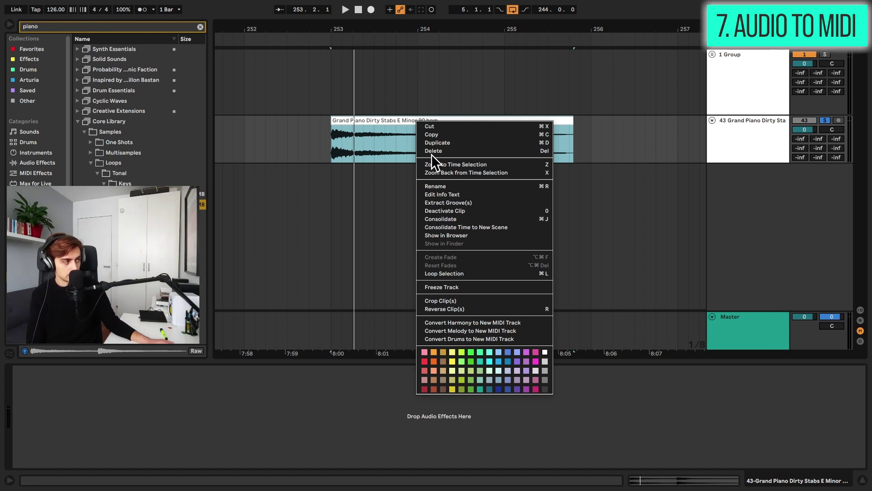
click(492, 338)
click(352, 120)
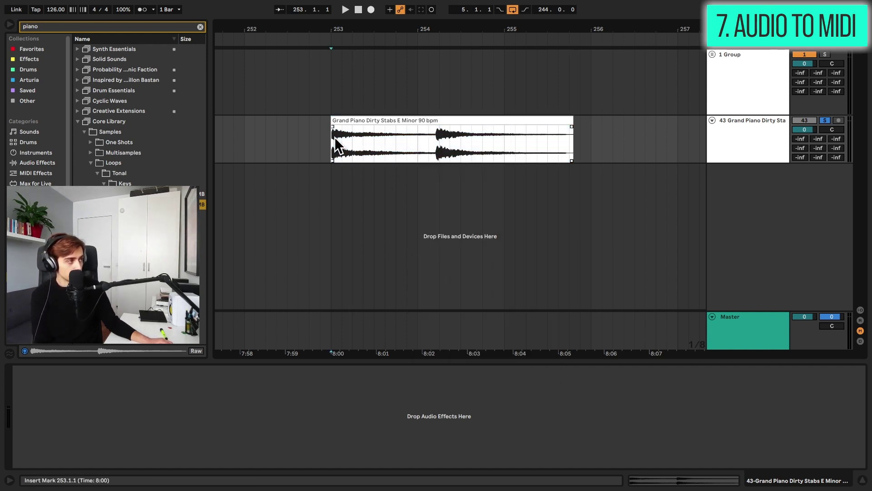
click(352, 119)
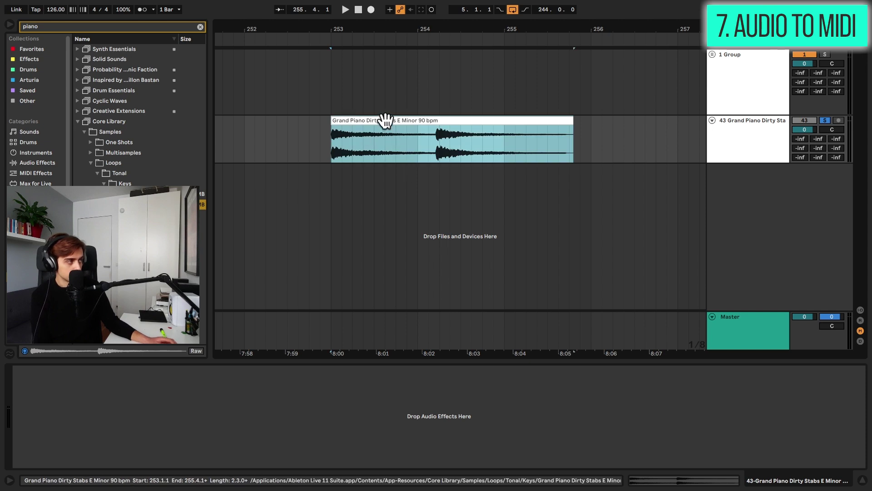
key(space)
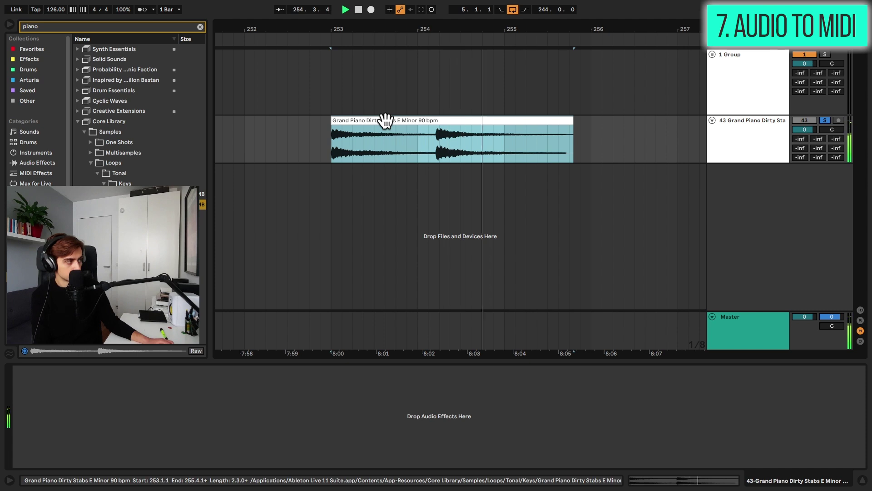
key(space)
right_click(387, 120)
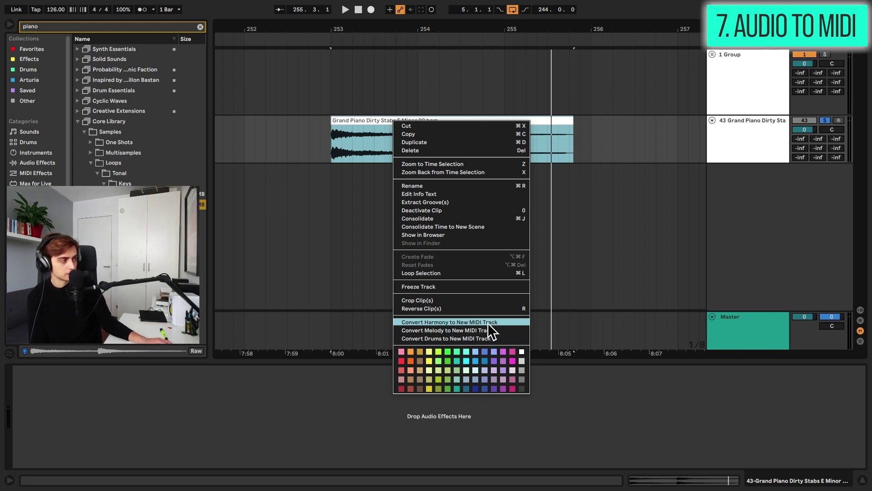
Step: Convert the piano stab harmony to a new 44 Harmony to MIDI track, solo it and play it
click(488, 323)
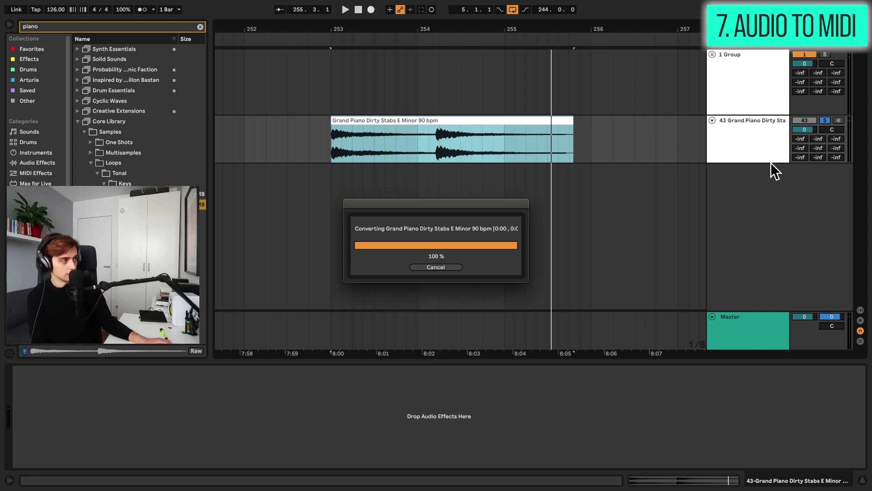
click(824, 168)
click(522, 169)
key(space)
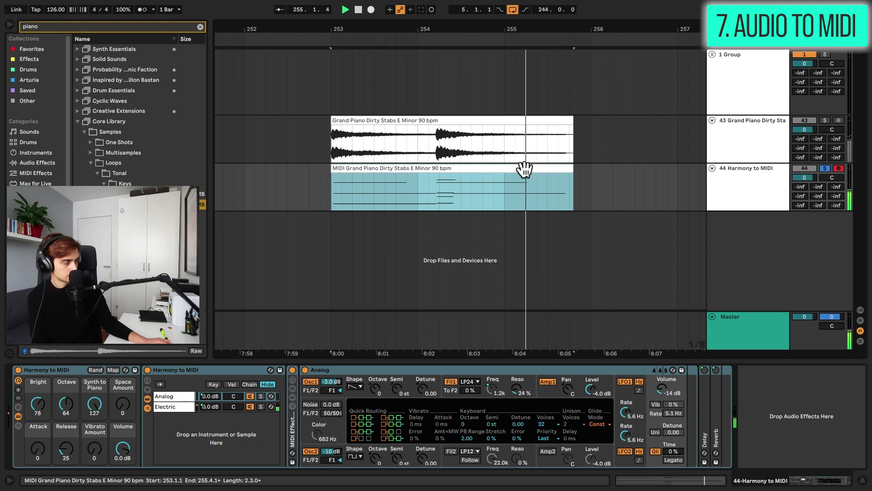
key(space)
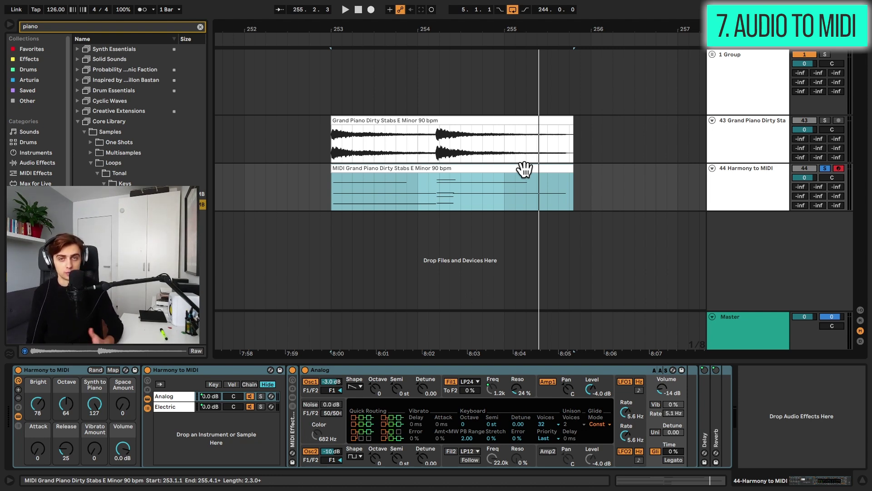
Step: Clear the browser search text and delete the Harmony to MIDI track
click(96, 23)
key(ctrl+a)
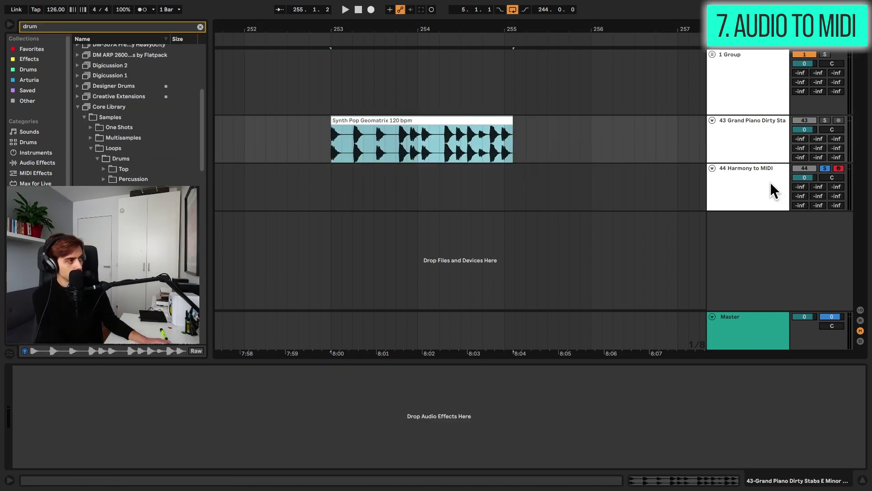
click(771, 186)
key(Delete)
Step: Audition the Synth Pop drum loop and convert its drums to a new MIDI track
click(432, 121)
key(space)
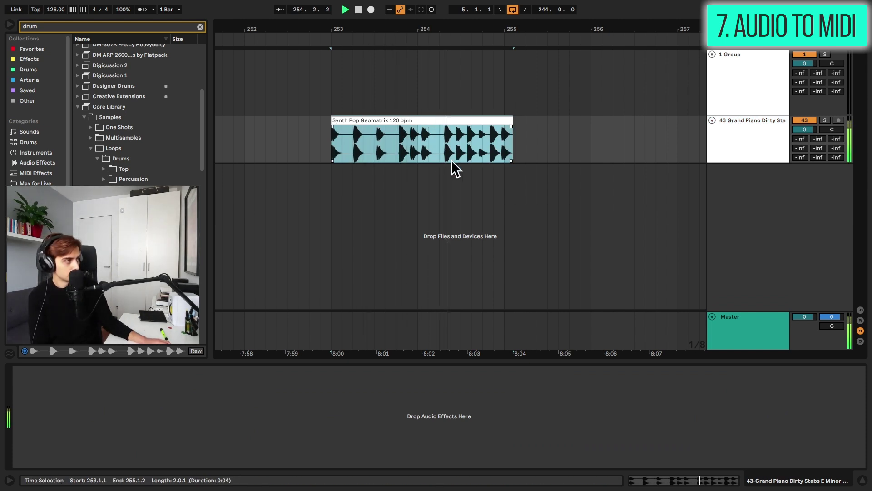
key(space)
click(381, 120)
right_click(382, 120)
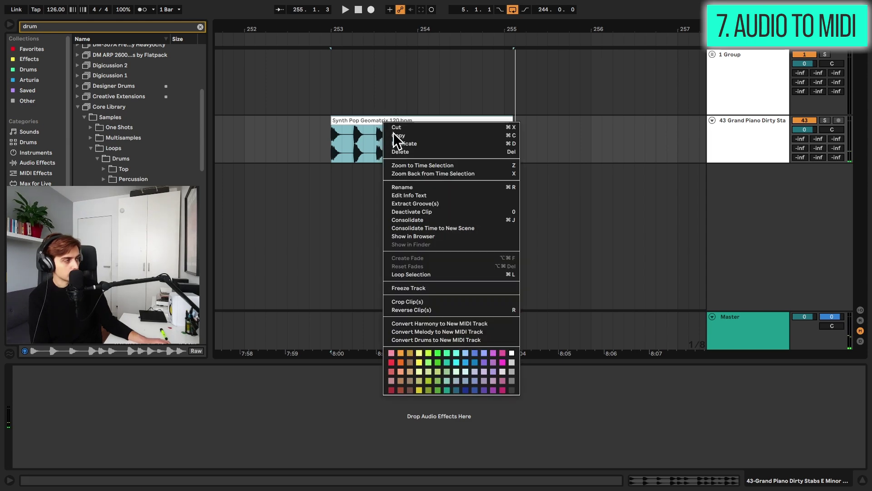
click(418, 340)
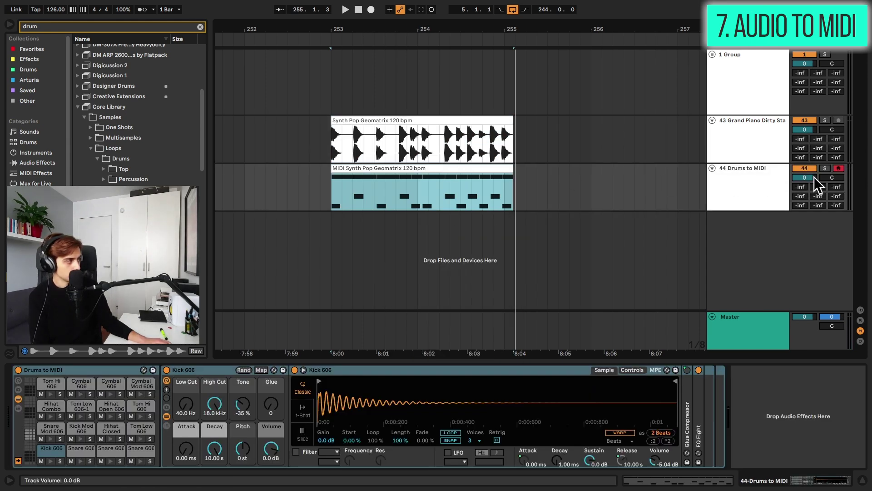
Step: Compare the soloed Drums to MIDI track against the original, turning the audio track down to -10.1 dB
key(space)
click(822, 169)
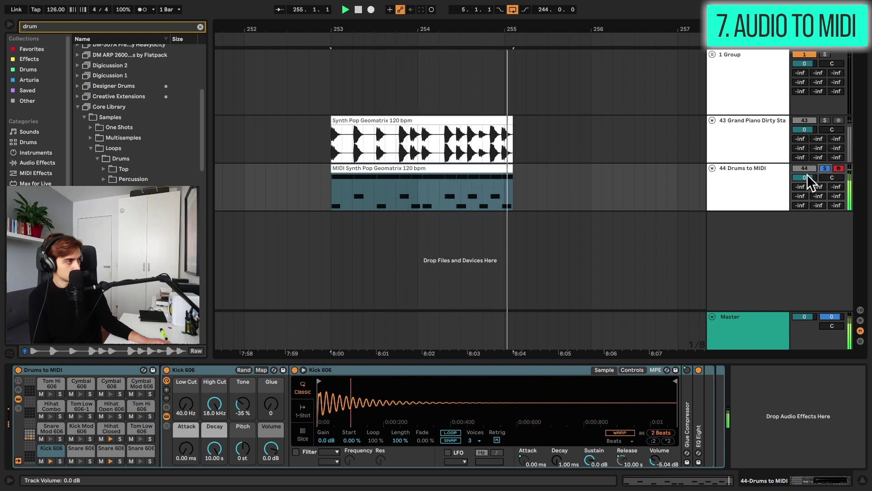
key(space)
click(825, 120)
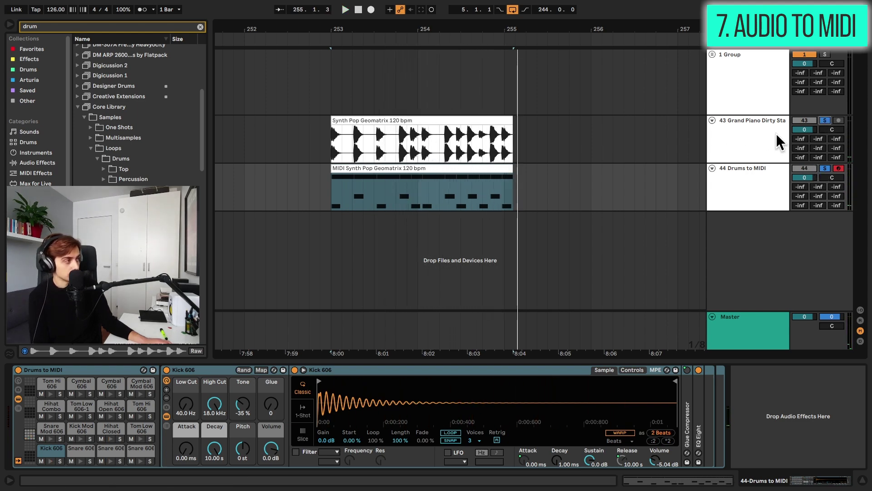
key(space)
drag(804, 178, 804, 180)
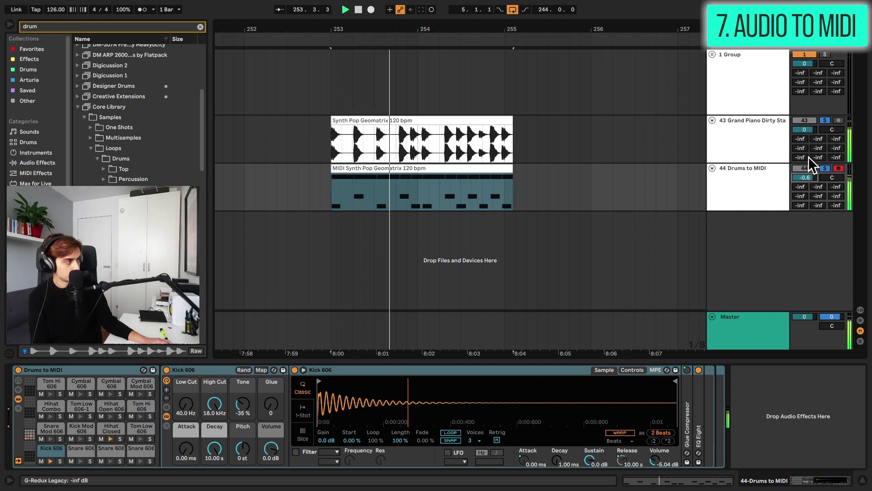
drag(804, 129, 804, 152)
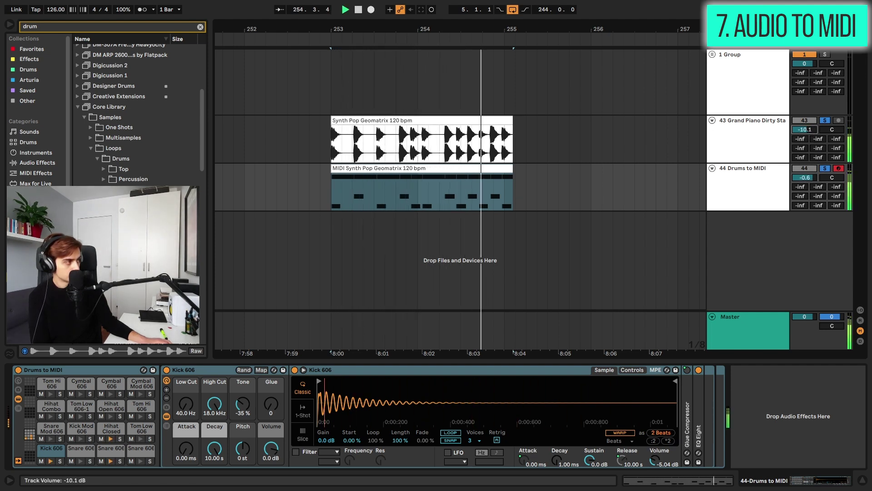
key(space)
Step: Inspect the converted clip's Hihat Closed notes, then unsolo the original and play the MIDI drums
double_click(459, 168)
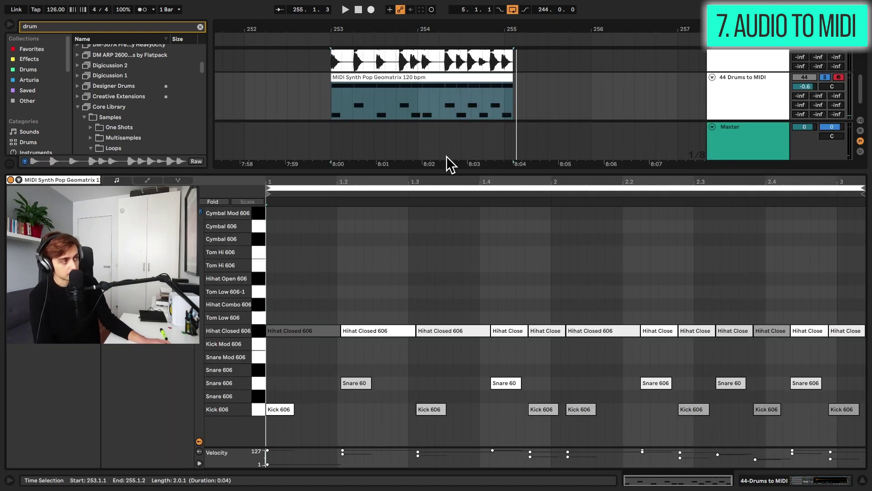
click(409, 285)
mouse_move(333, 286)
mouse_down()
mouse_move(331, 296)
mouse_move(634, 359)
mouse_move(865, 353)
mouse_up()
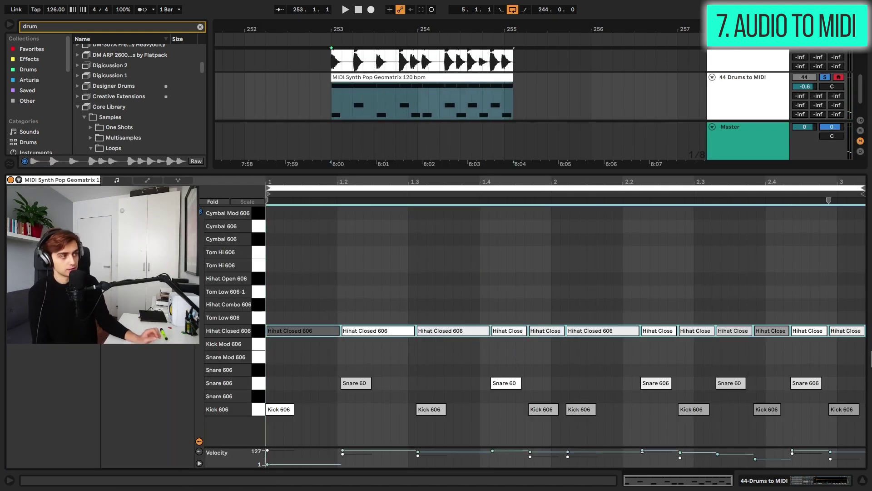
key(shift+Tab)
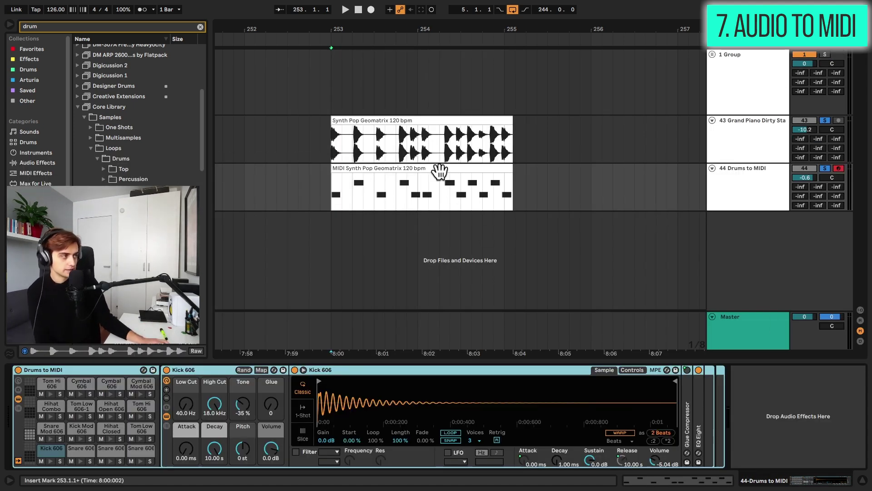
click(825, 168)
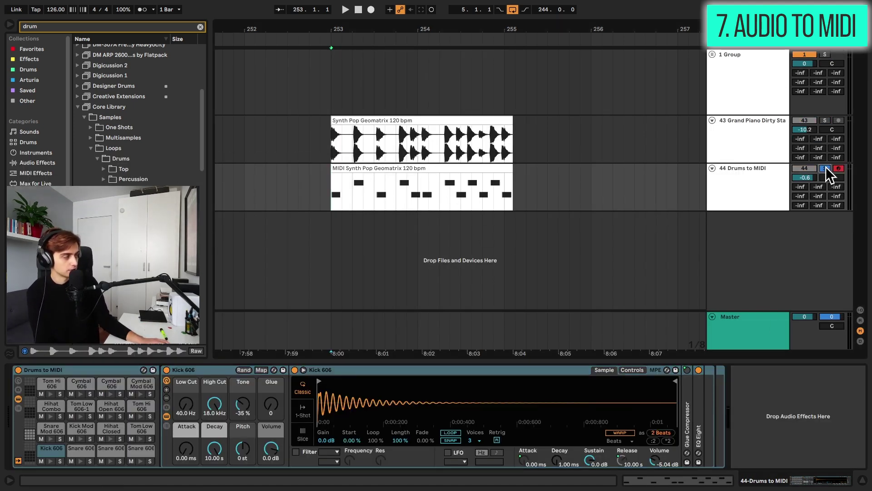
key(space)
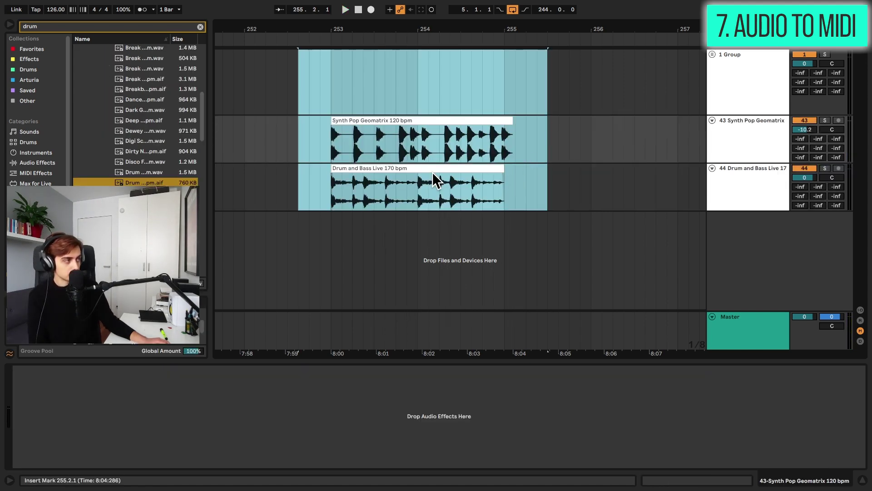
Step: Delete the Drum and Bass clip and inspect the Synth Pop audio clip's waveform
click(433, 174)
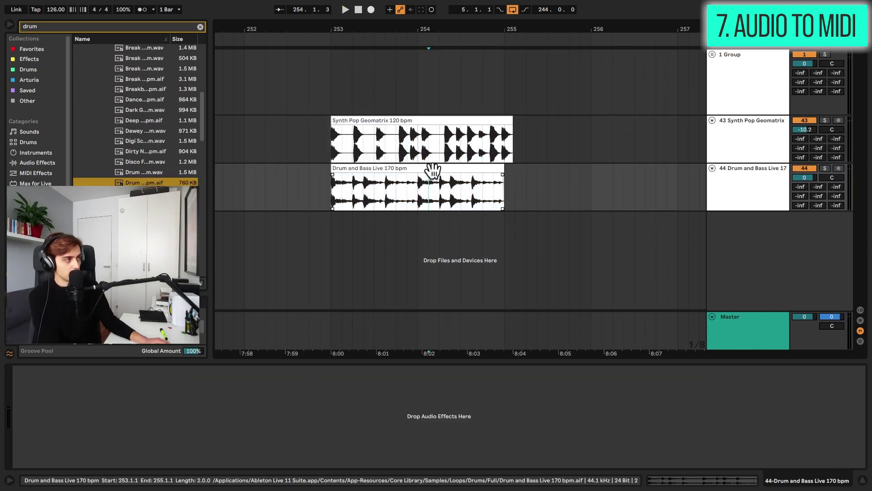
key(Delete)
click(434, 119)
double_click(433, 119)
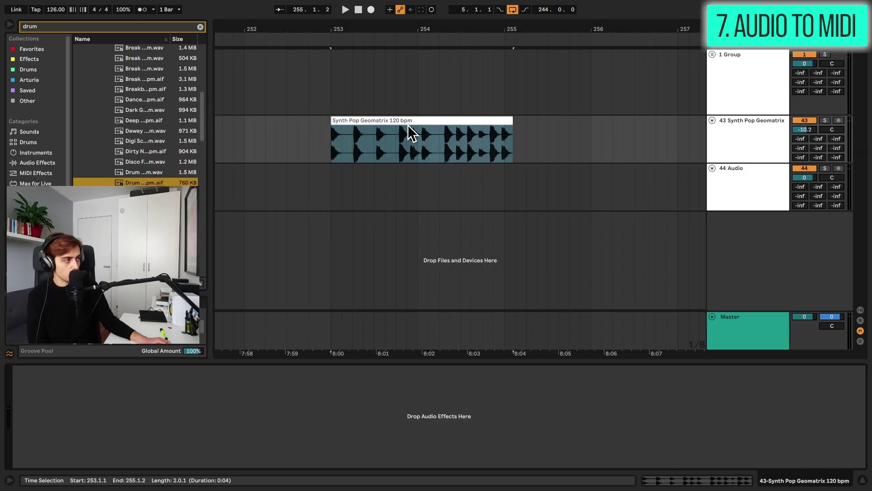
click(404, 120)
Step: Slice the Synth Pop clip to a new MIDI track by transients
right_click(406, 122)
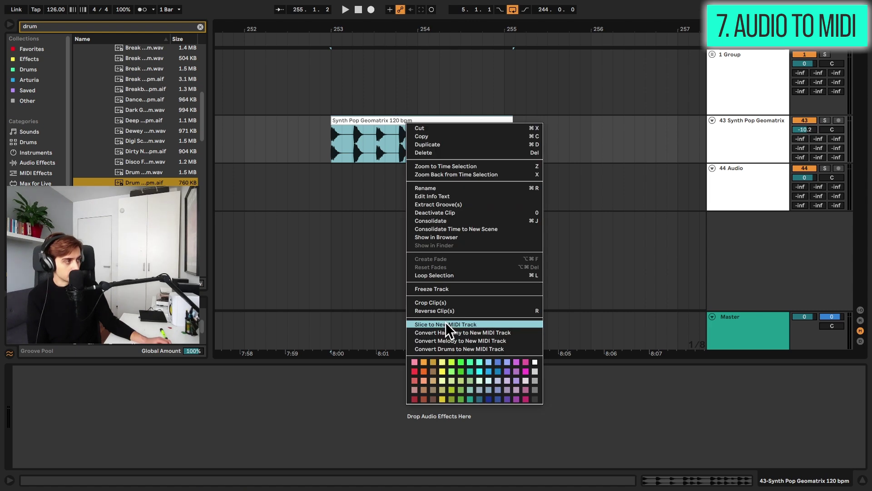
click(444, 323)
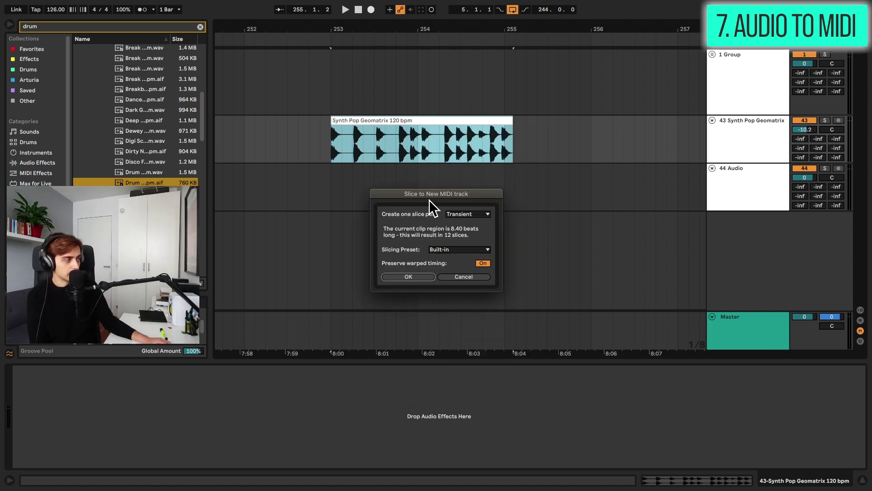
click(453, 214)
click(455, 211)
click(425, 275)
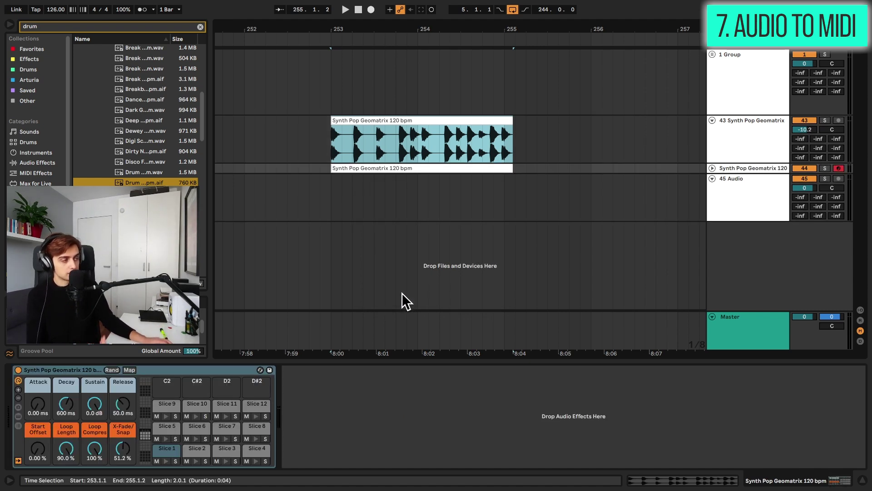
Step: Delete the empty 45 Audio track, unfold the sliced MIDI track, and zoom to bars 253–255
click(727, 188)
key(Delete)
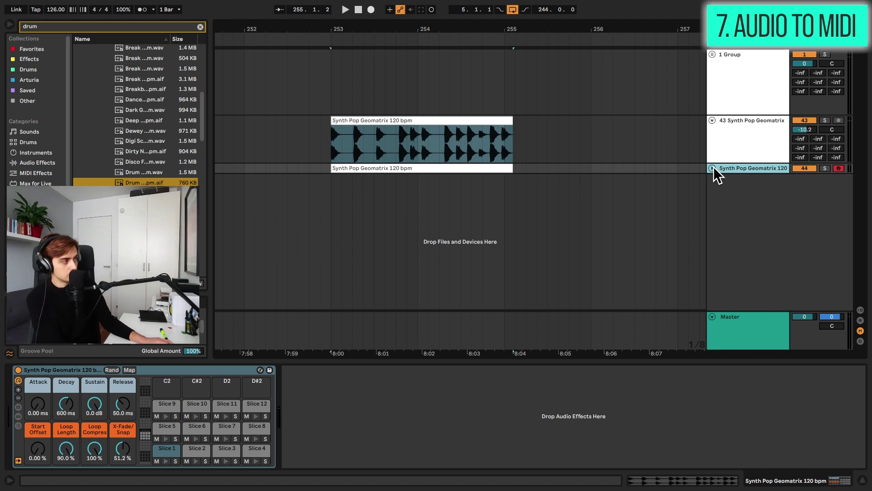
click(713, 168)
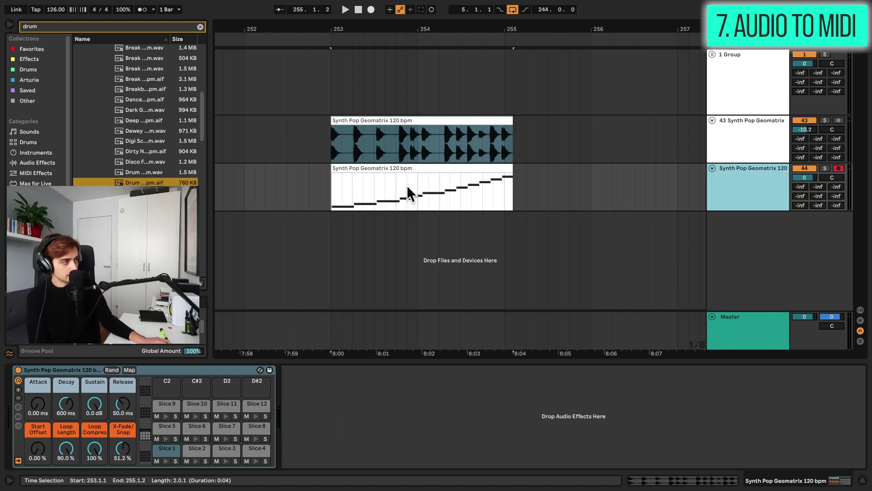
drag(362, 29, 305, 151)
click(284, 133)
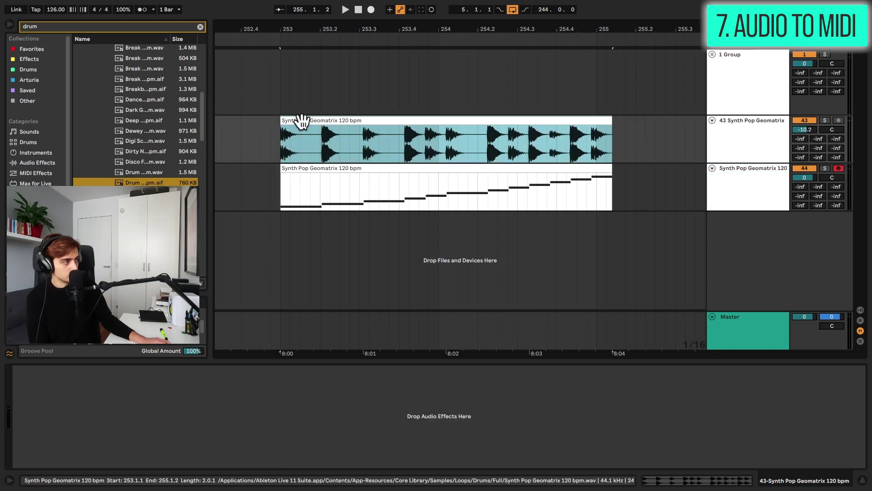
Step: Solo and play the sliced Synth Pop MIDI track to audition the slices
click(722, 175)
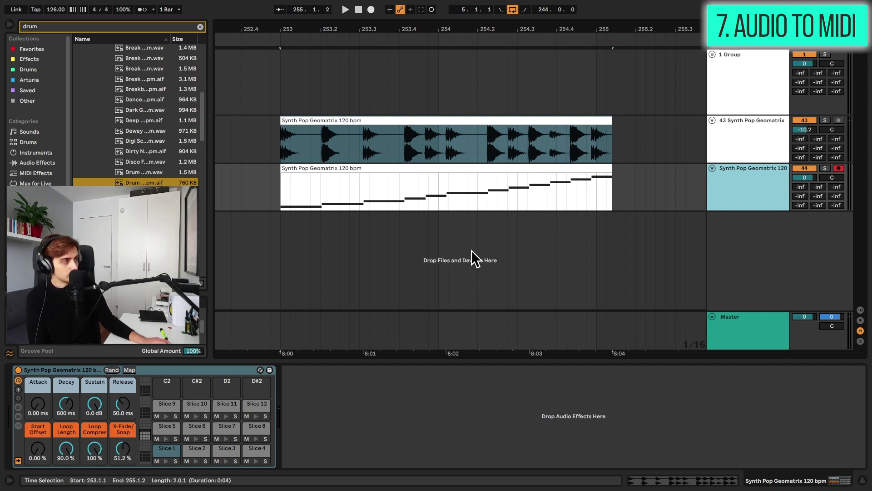
click(302, 167)
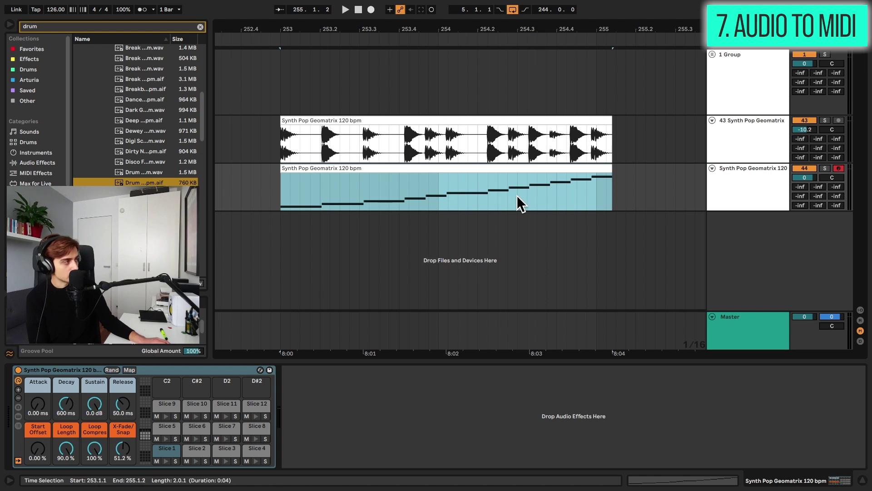
click(824, 168)
key(space)
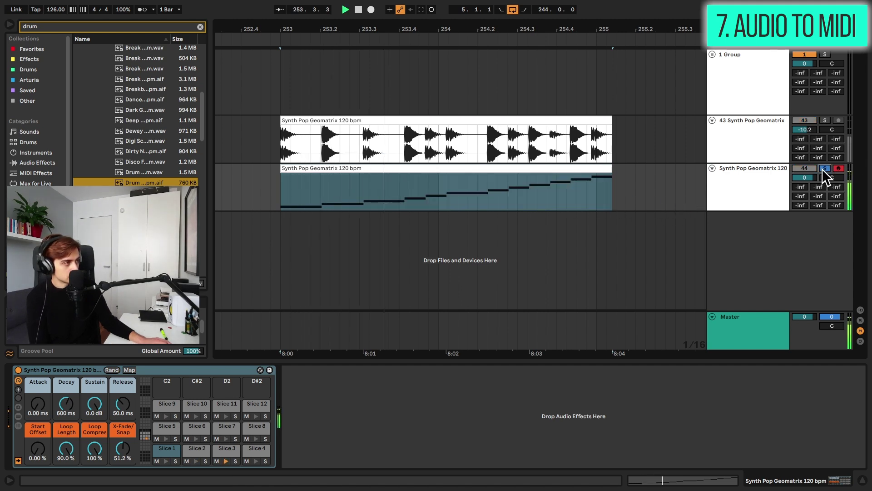
key(space)
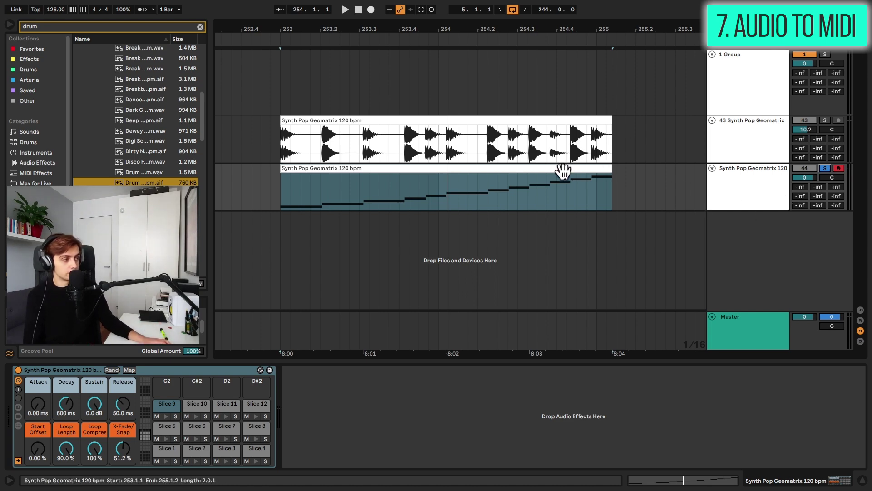
Step: Insert a MIDI track, load the Synth Pop loop into Simpler in Slice mode, and solo it
click(437, 119)
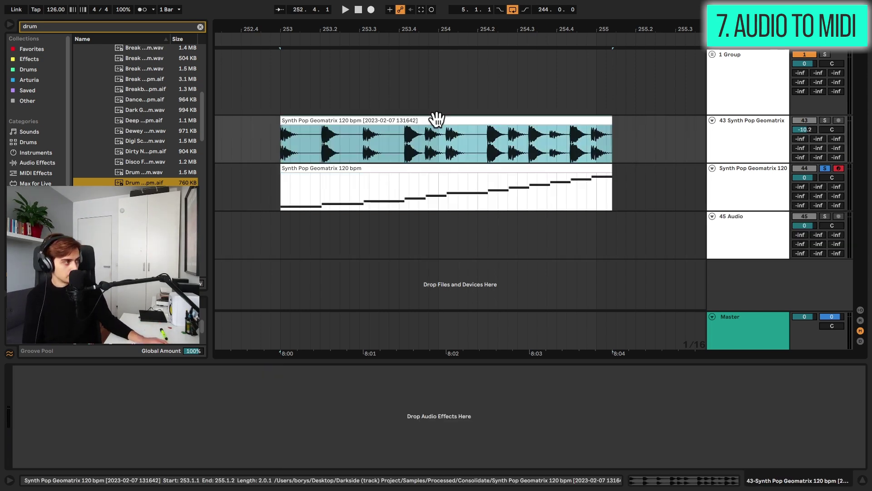
drag(437, 119, 267, 402)
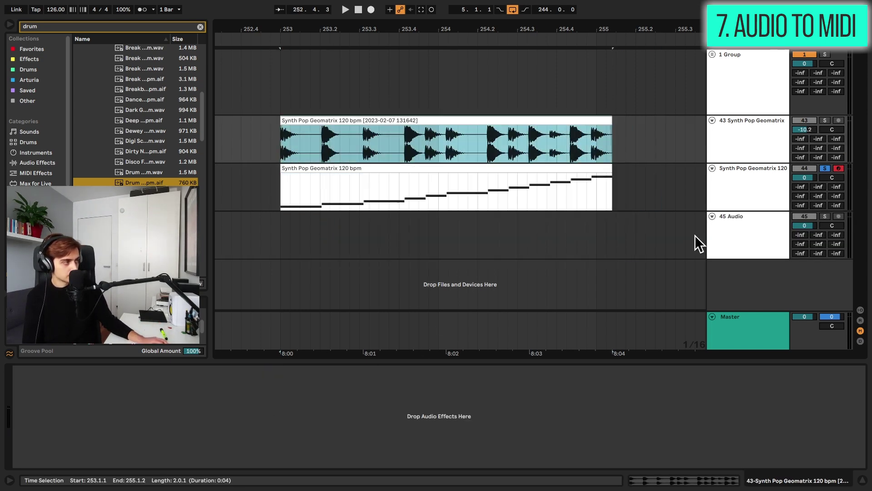
right_click(728, 248)
click(758, 333)
drag(477, 122, 33, 415)
click(32, 434)
click(825, 264)
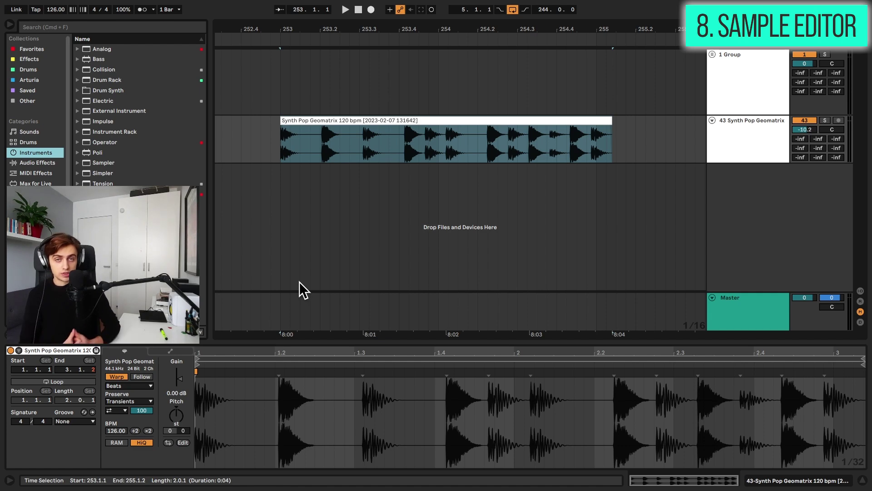
Step: Select the Synth Pop audio clip and open Preferences at the File/Folder Sample Editor setting
click(326, 119)
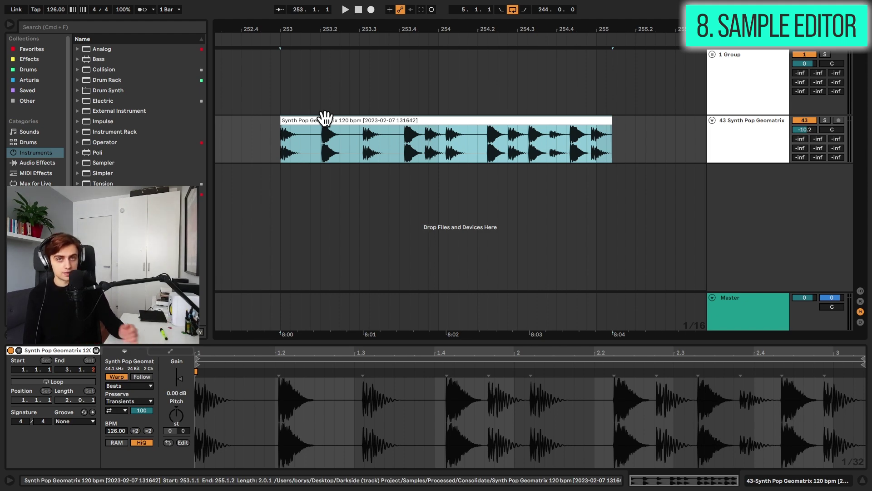
key(super+comma)
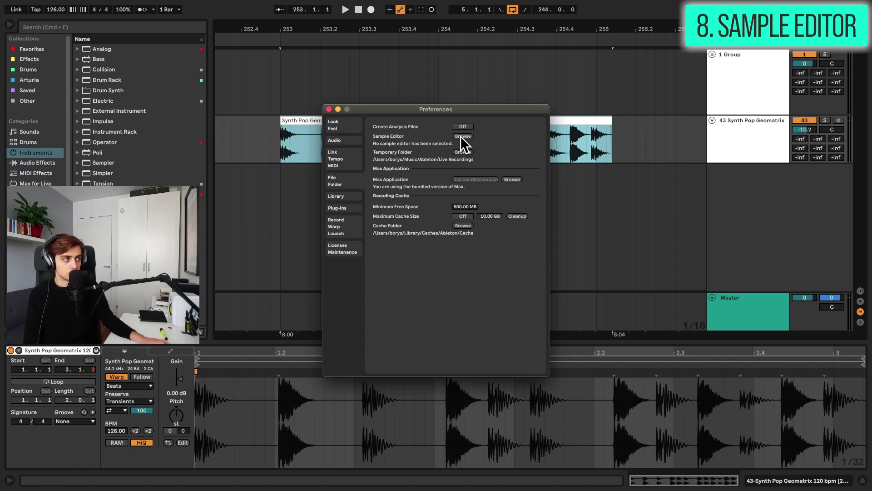
Step: Close Preferences and reselect the Synth Pop Geomatrix clip, focusing its sample details in Clip View
click(329, 109)
click(319, 122)
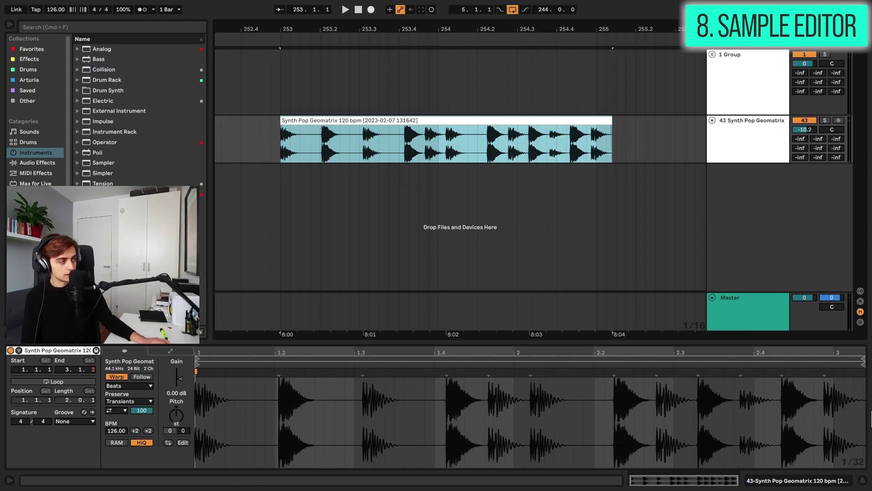
click(861, 483)
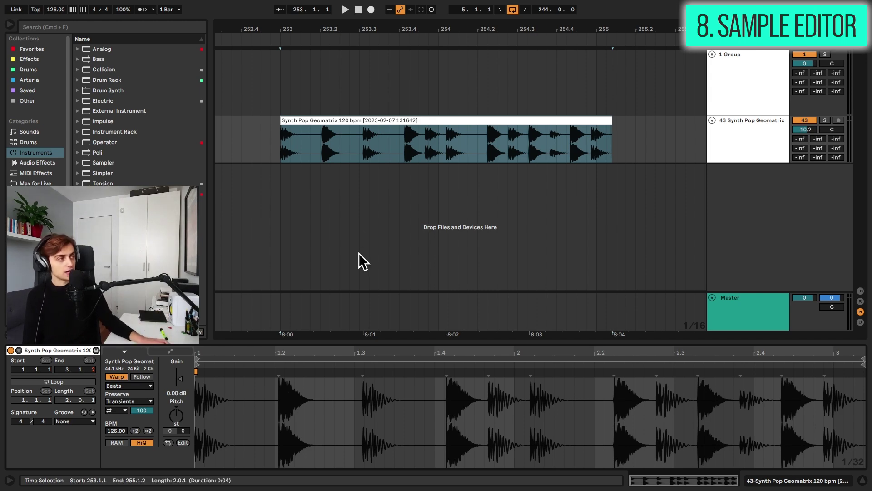
click(330, 120)
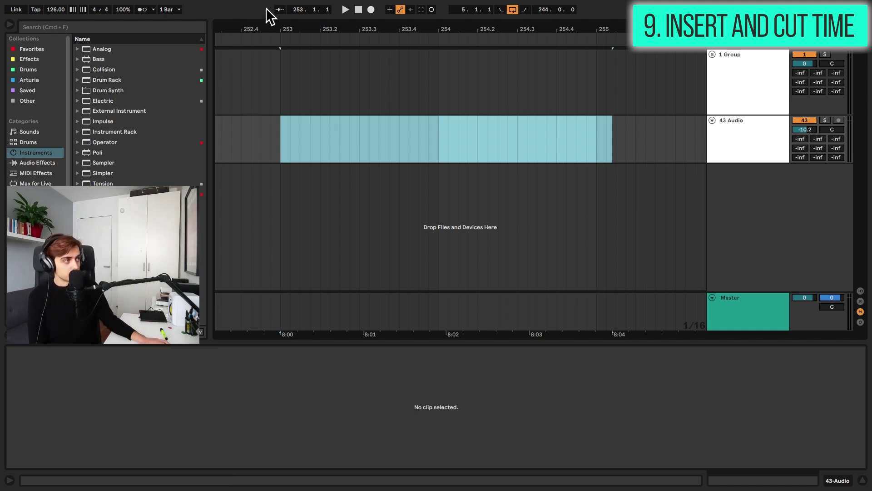
Step: Zoom out, unfold the group's tracks, and select bars 145 to 257 across all tracks
drag(273, 25, 273, 14)
click(765, 97)
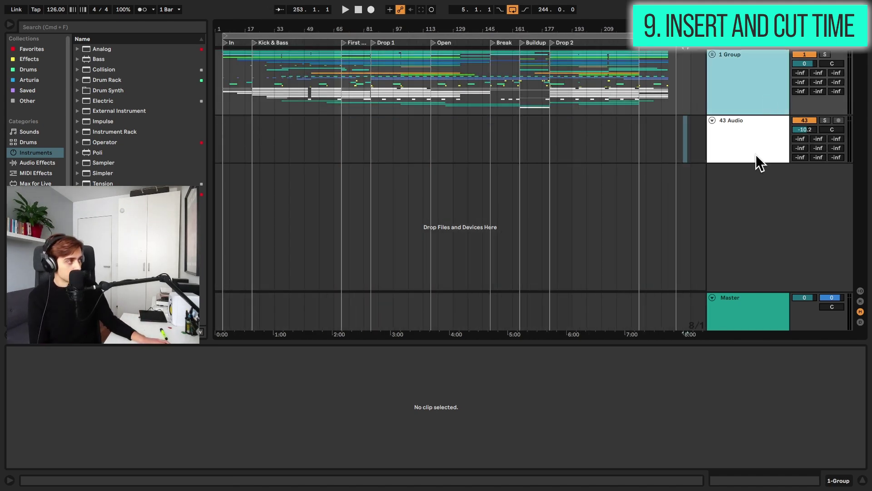
key(super+shift+g)
drag(373, 76, 433, 78)
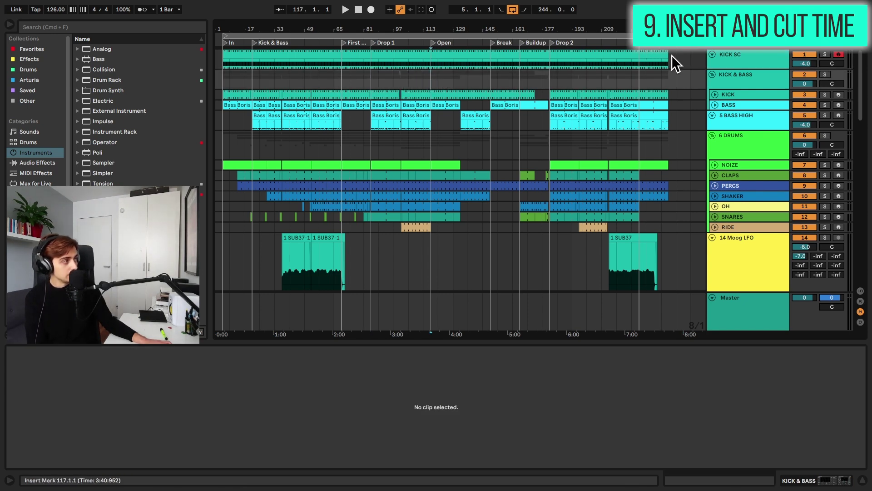
drag(688, 65, 432, 289)
Step: Cut the material from bar 149 to the end and paste it back at bar 117, then deselect
scroll(432, 289, up, 10)
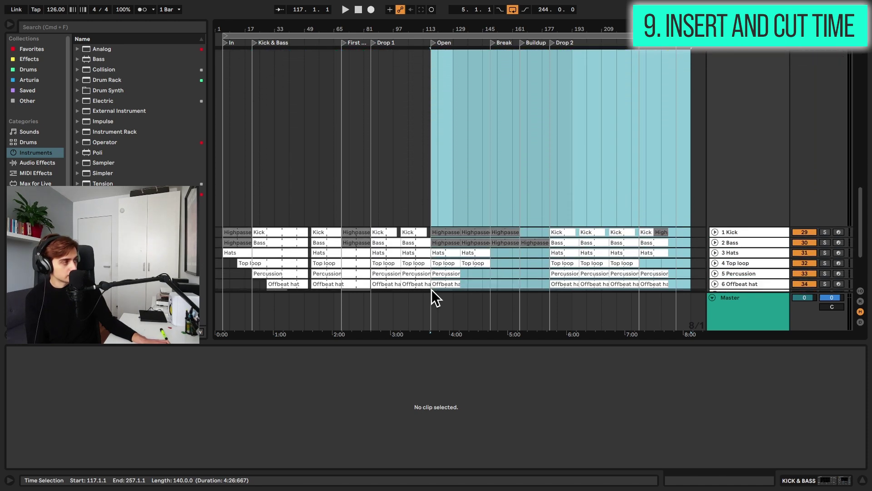
scroll(439, 27, up, 5)
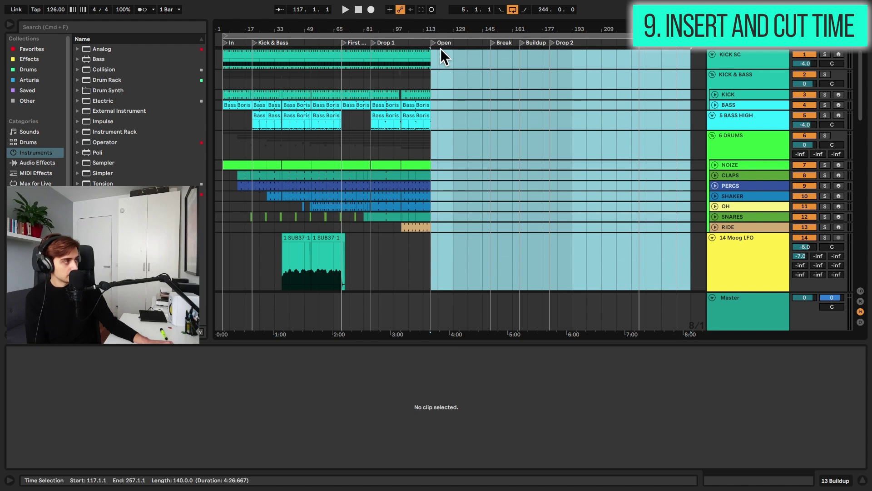
drag(441, 27, 401, 50)
click(395, 58)
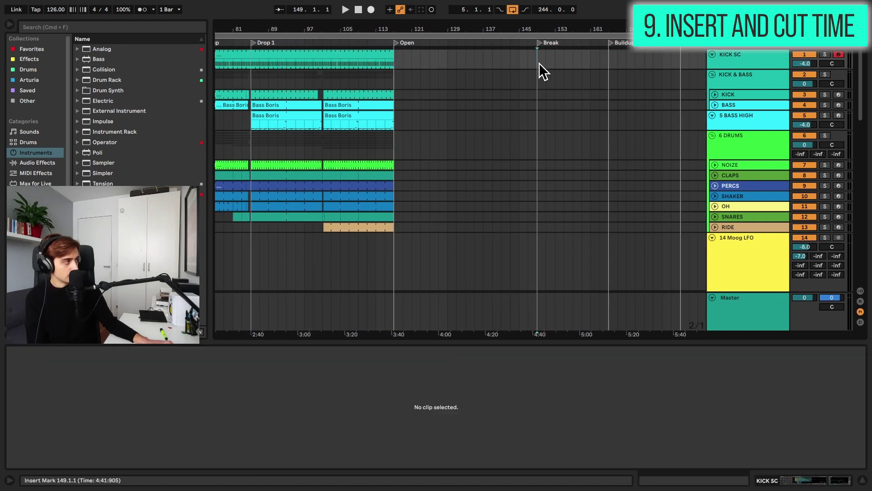
key(shift+End)
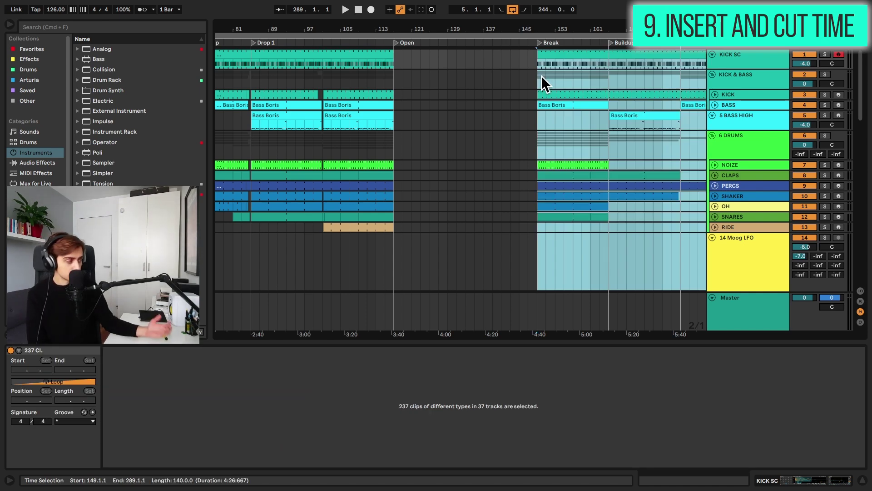
key(super+shift+x)
key(super+shift+v)
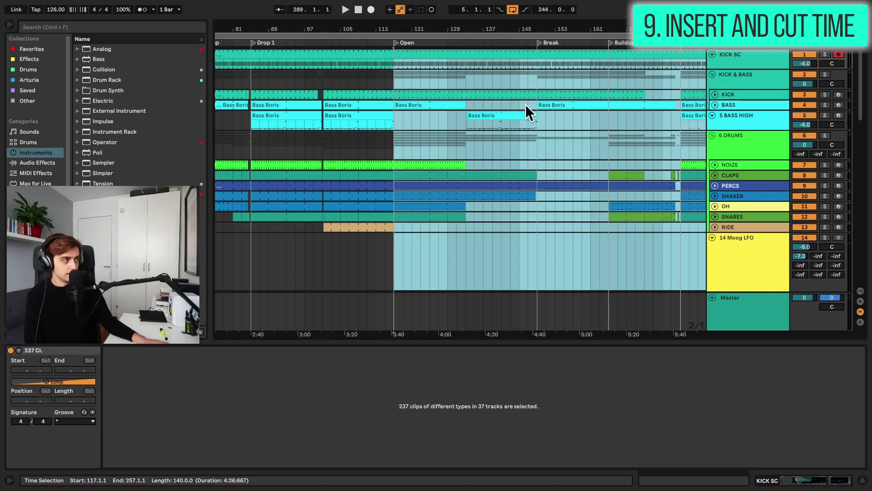
click(529, 141)
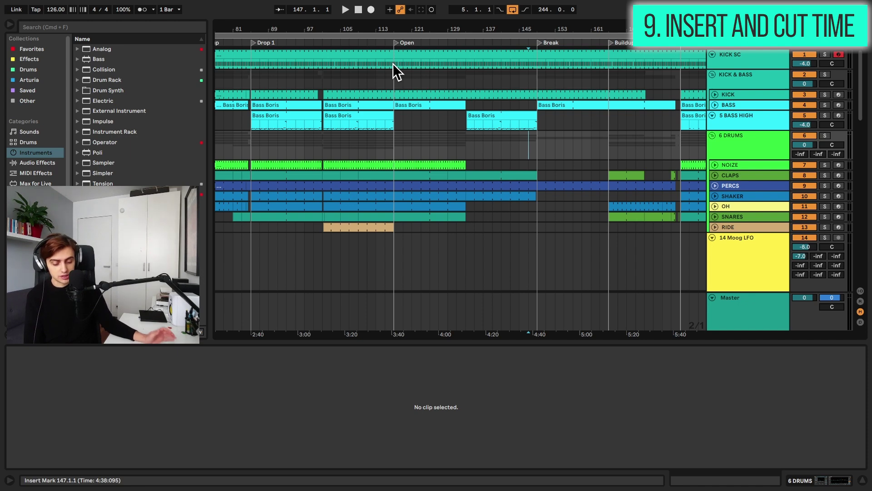
click(401, 76)
Step: Insert 32 bars of empty time at bar 117, then undo it
drag(393, 79, 539, 72)
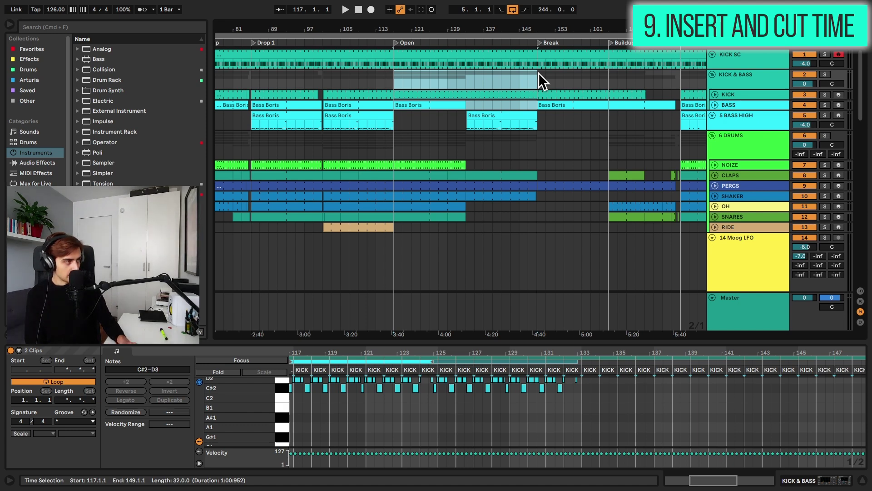
key(super+i)
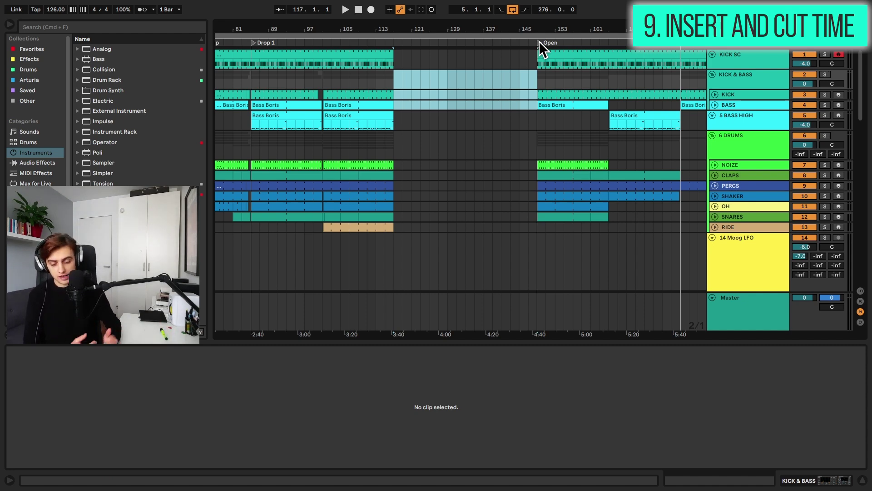
key(super+z)
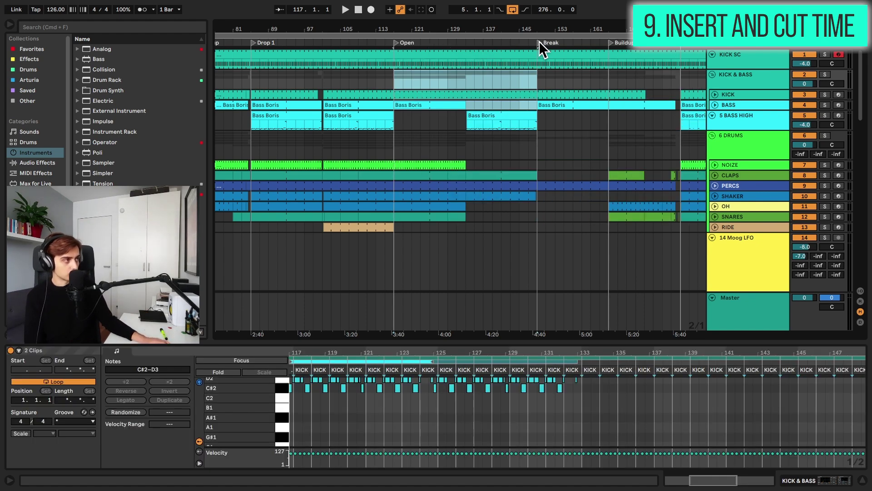
click(482, 84)
Step: Select bars 117–133, try Cut Time and undo, then apply Duplicate Time
drag(397, 76, 462, 79)
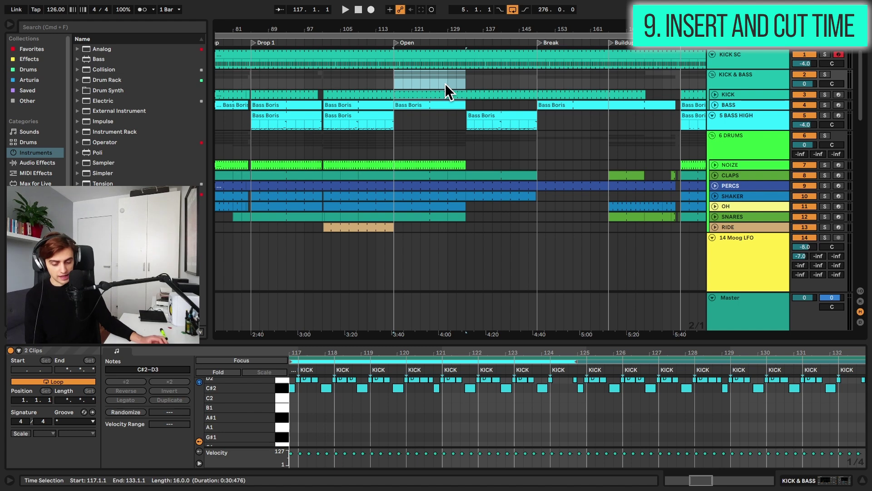
key(super+shift+x)
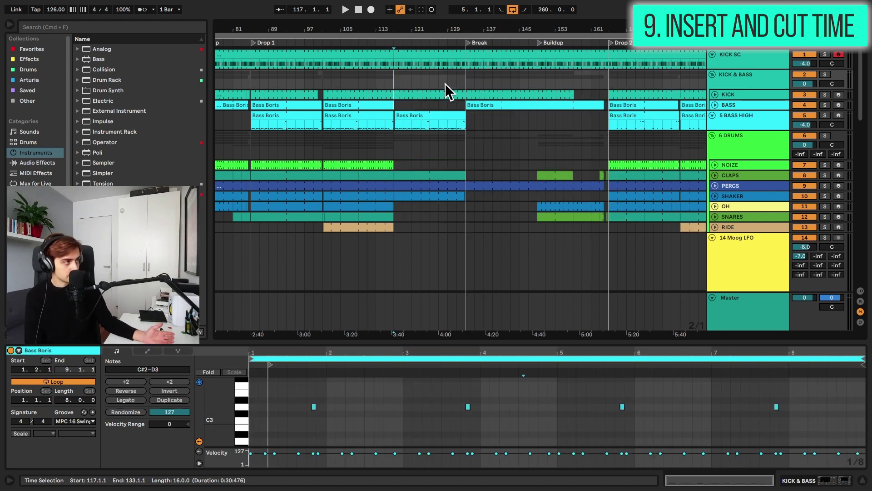
key(super+z)
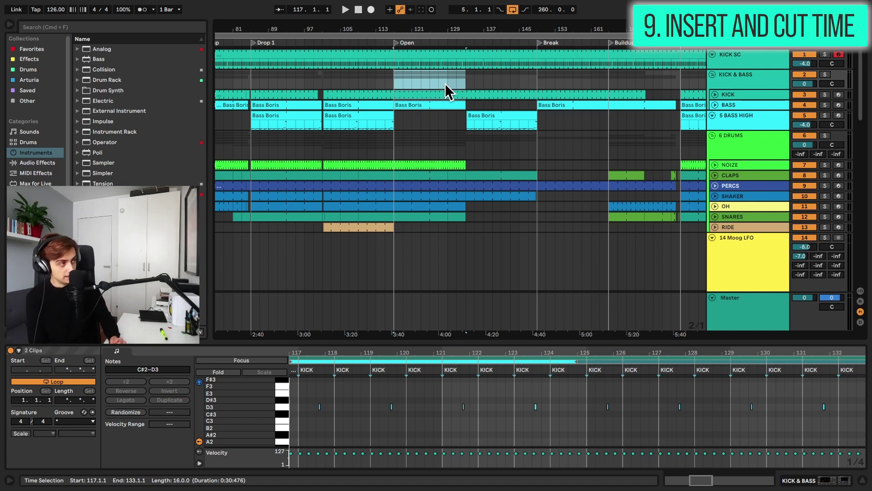
key(super+shift+d)
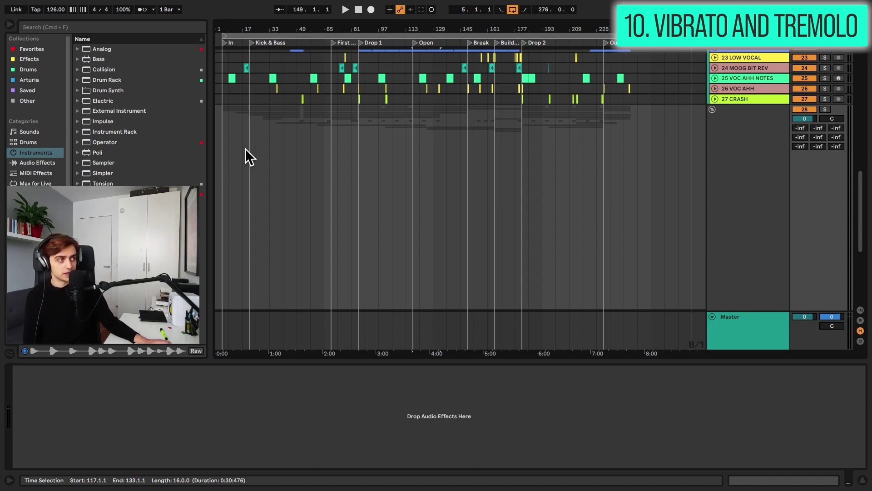
Step: Load Chorus-Ensemble in Vibrato mode, adjusting Rate/Amount and raising Shape from 85 to 100%
click(45, 164)
double_click(124, 101)
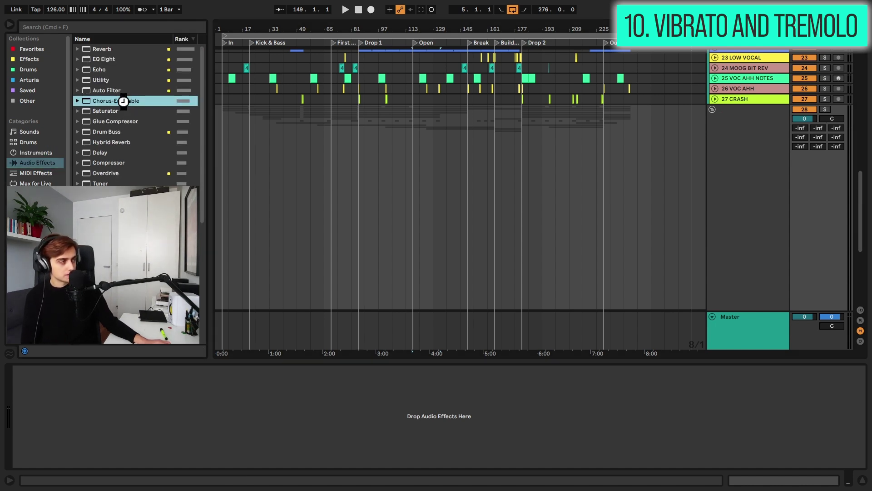
click(97, 412)
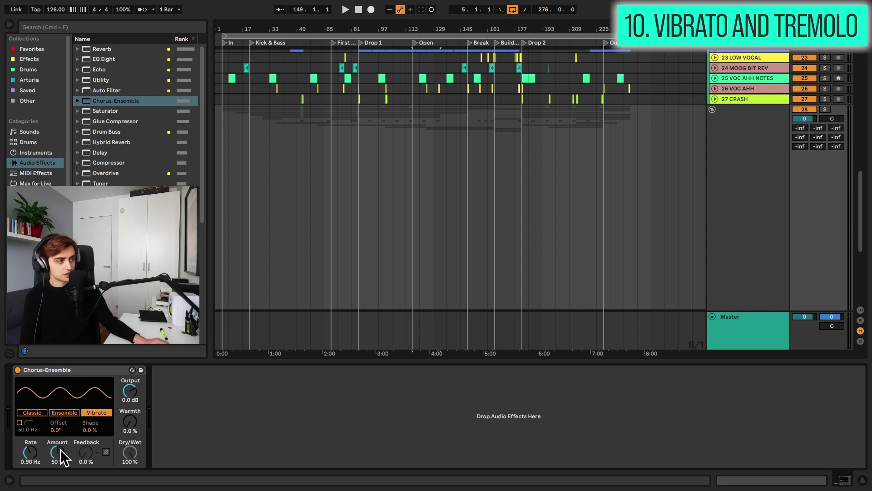
drag(58, 453, 38, 452)
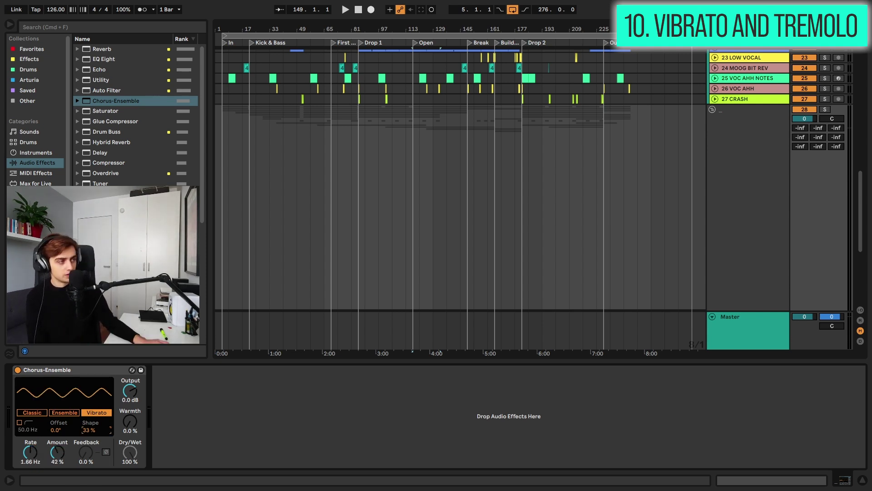
text(85)
key(Return)
drag(90, 430, 129, 434)
Step: Add Auto Pan with Amount at 100% and Phase at 0° for tremolo
scroll(128, 180, down, 3)
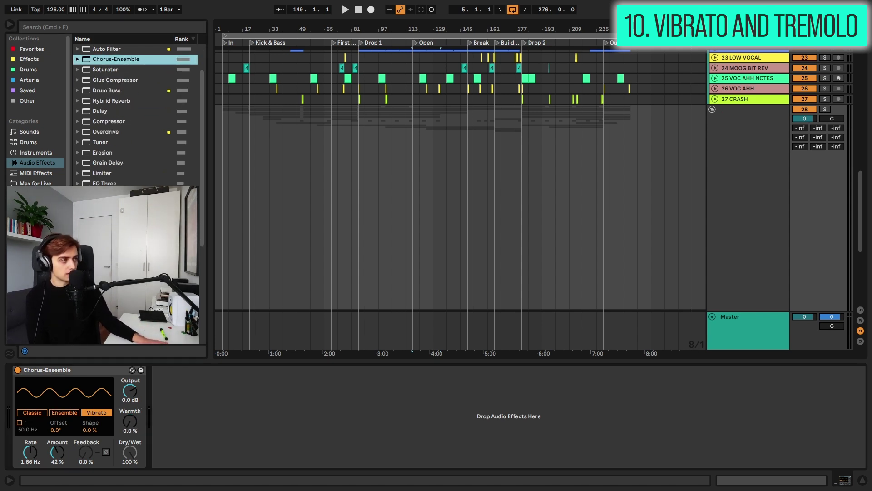
scroll(127, 179, down, 4)
drag(104, 149, 239, 446)
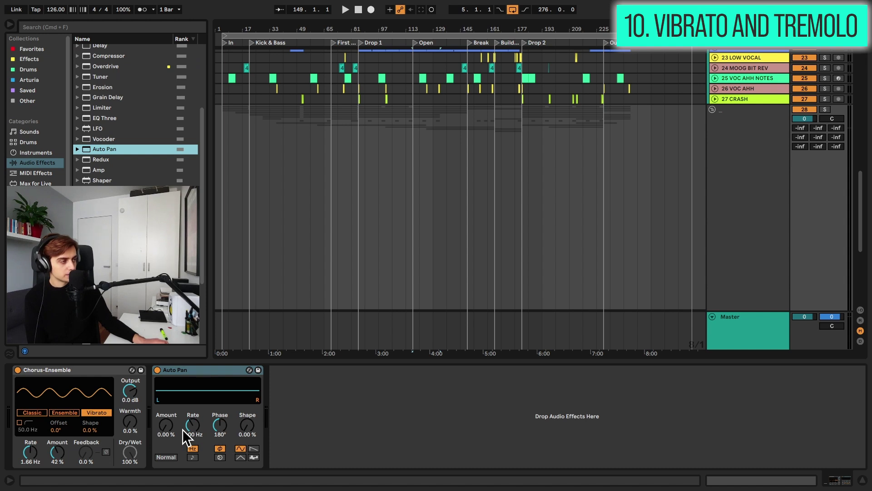
drag(169, 429, 169, 427)
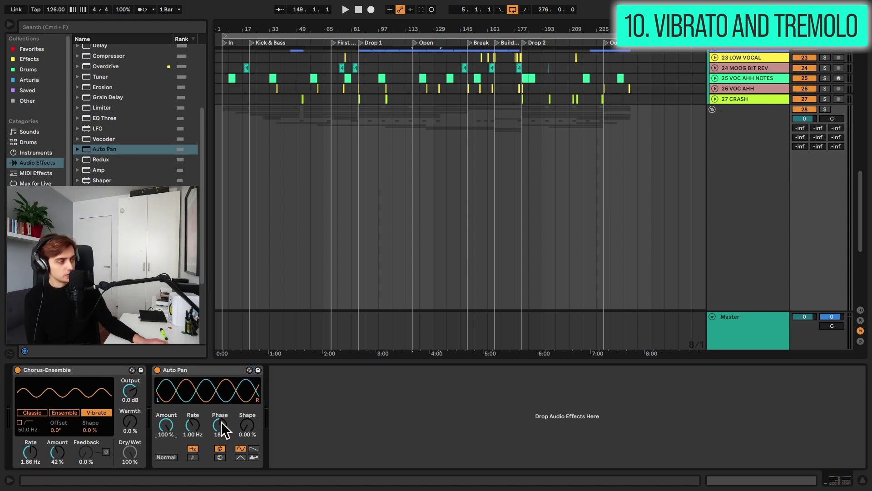
drag(222, 427, 221, 454)
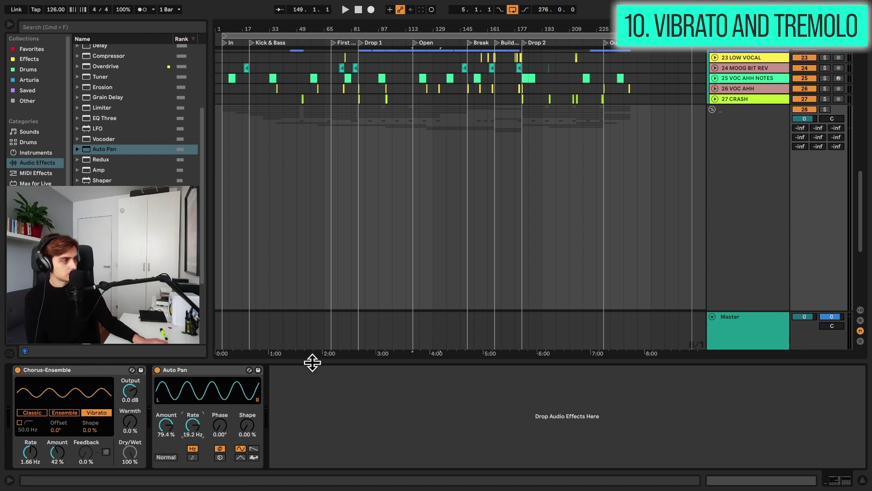
click(234, 374)
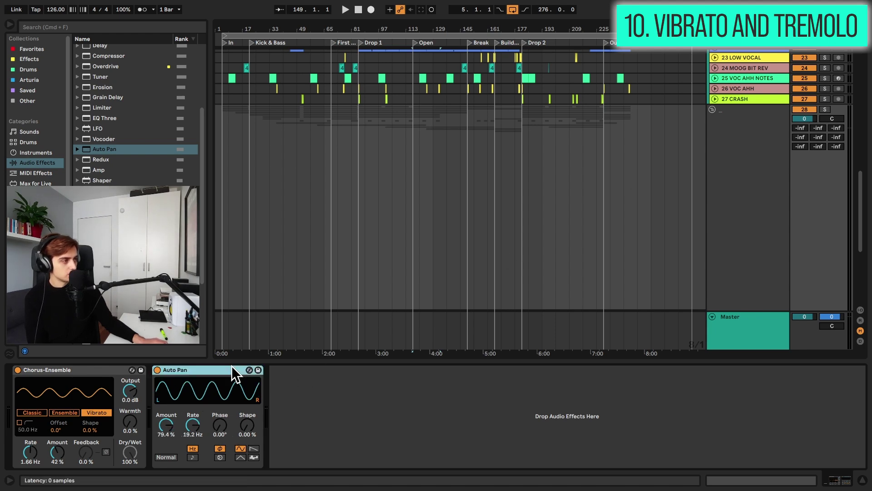
Step: Delete both effects, create a new track, and add the Dirty Herbie Chords clip from Favorites
shift+click(121, 368)
key(Delete)
scroll(628, 202, down, 5)
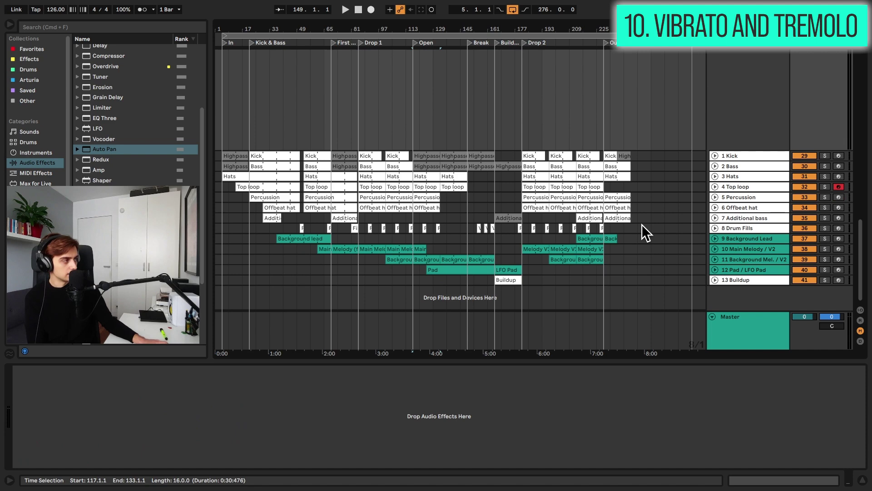
key(super+shift+t)
click(43, 48)
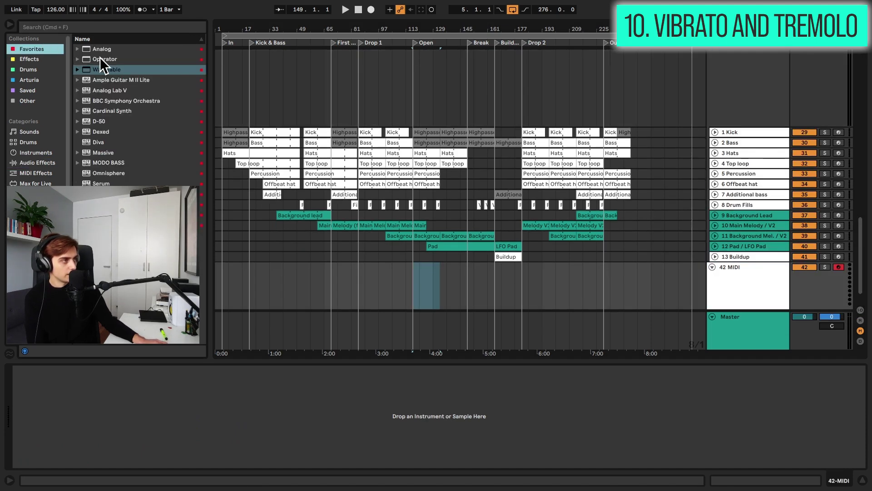
click(104, 67)
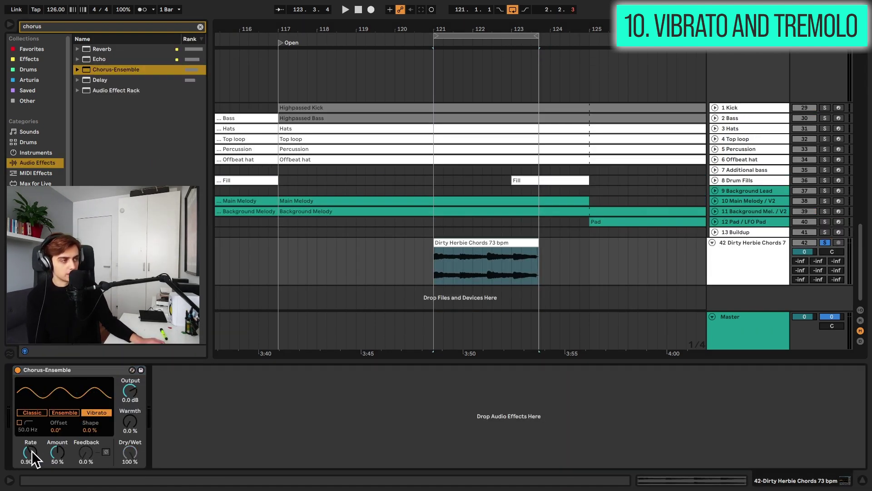
Step: Raise the Chorus-Ensemble vibrato amount to about 37% while auditioning the chords
drag(39, 459, 57, 457)
key(space)
click(18, 369)
drag(57, 452, 57, 450)
key(space)
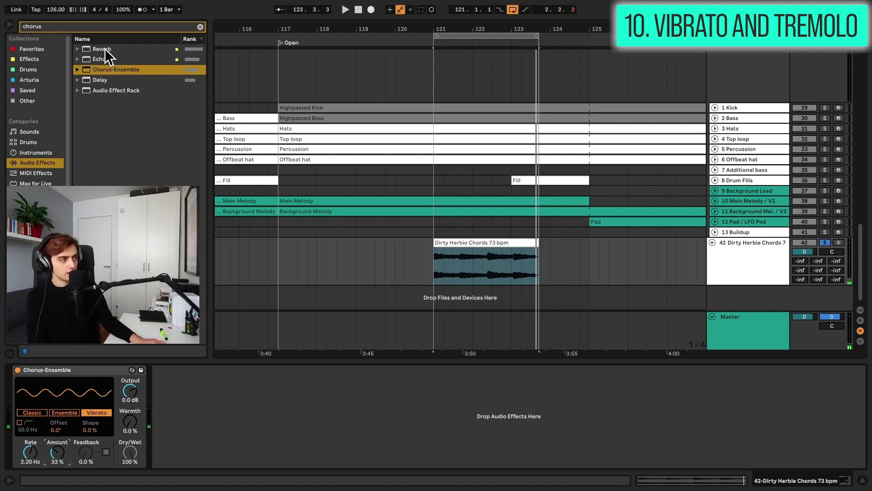
Step: Load Auto Pan on the chords track with Amount 100%, Phase 0° and Rate 2.00 Hz
double_click(96, 26)
text(auto pan)
key(Return)
key(space)
drag(165, 425, 165, 411)
drag(220, 425, 192, 436)
drag(166, 425, 193, 436)
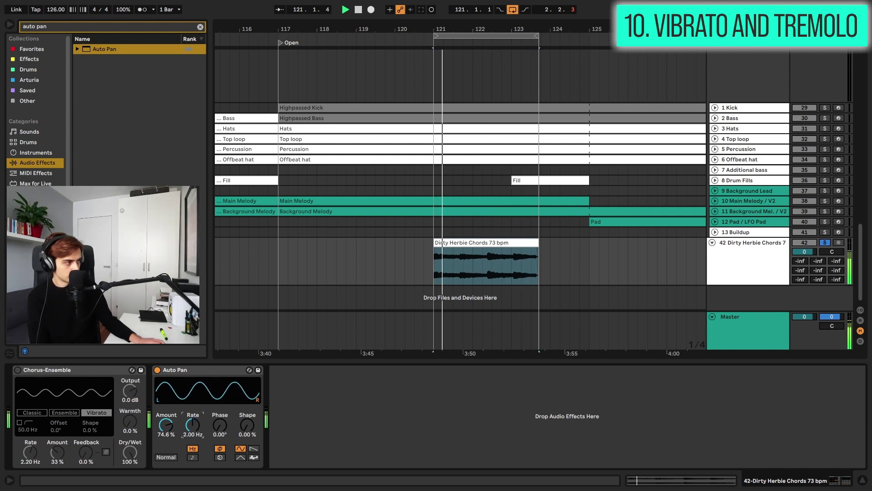
drag(189, 421, 198, 425)
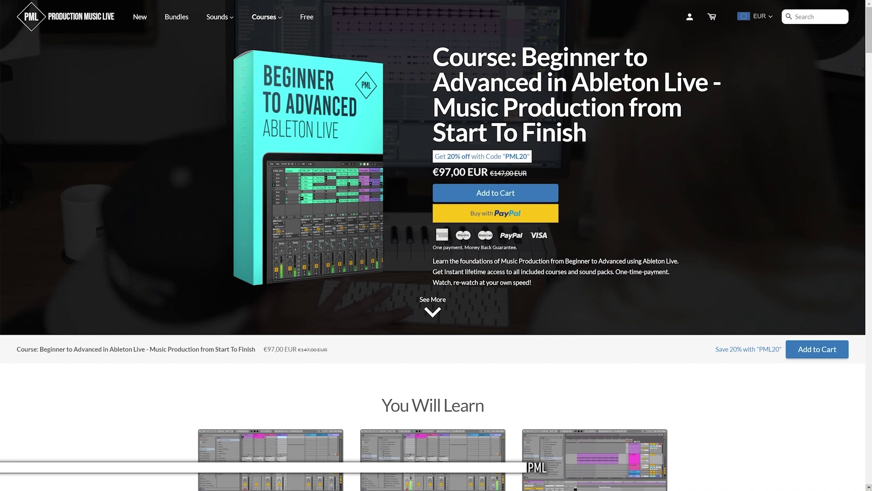
Step: Scroll down the course page to the You Will Learn section
scroll(433, 245, down, 8)
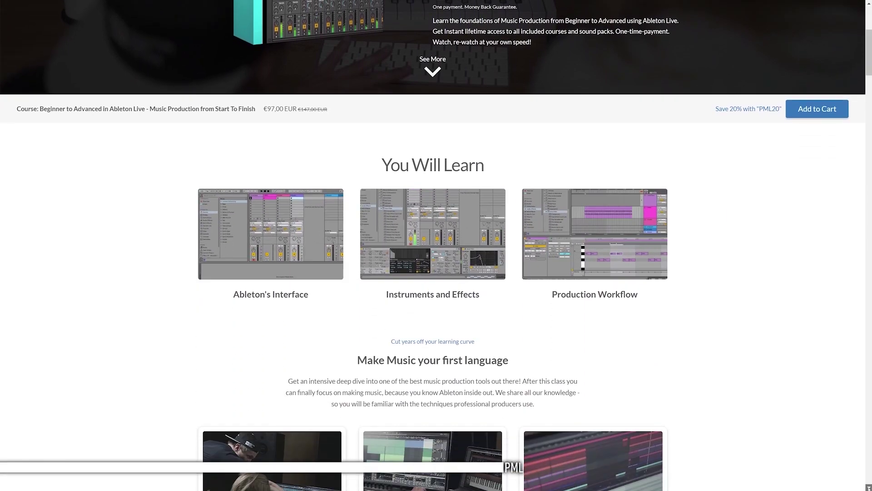
scroll(432, 246, down, 8)
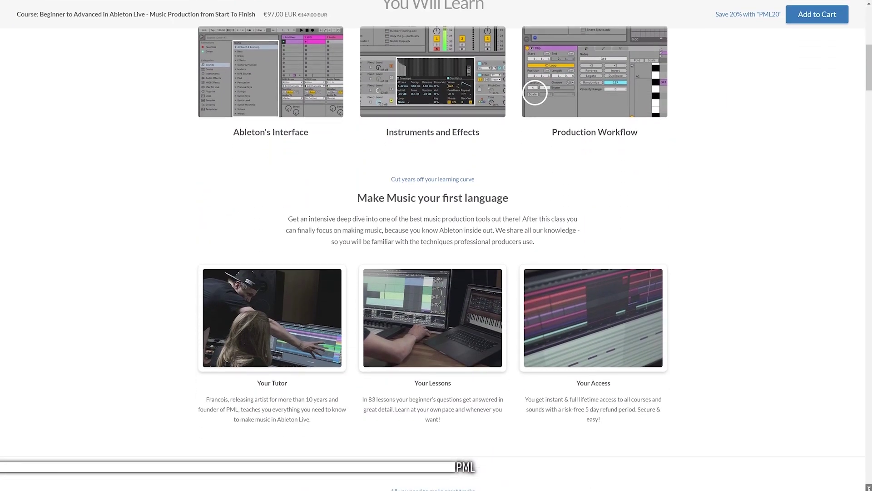